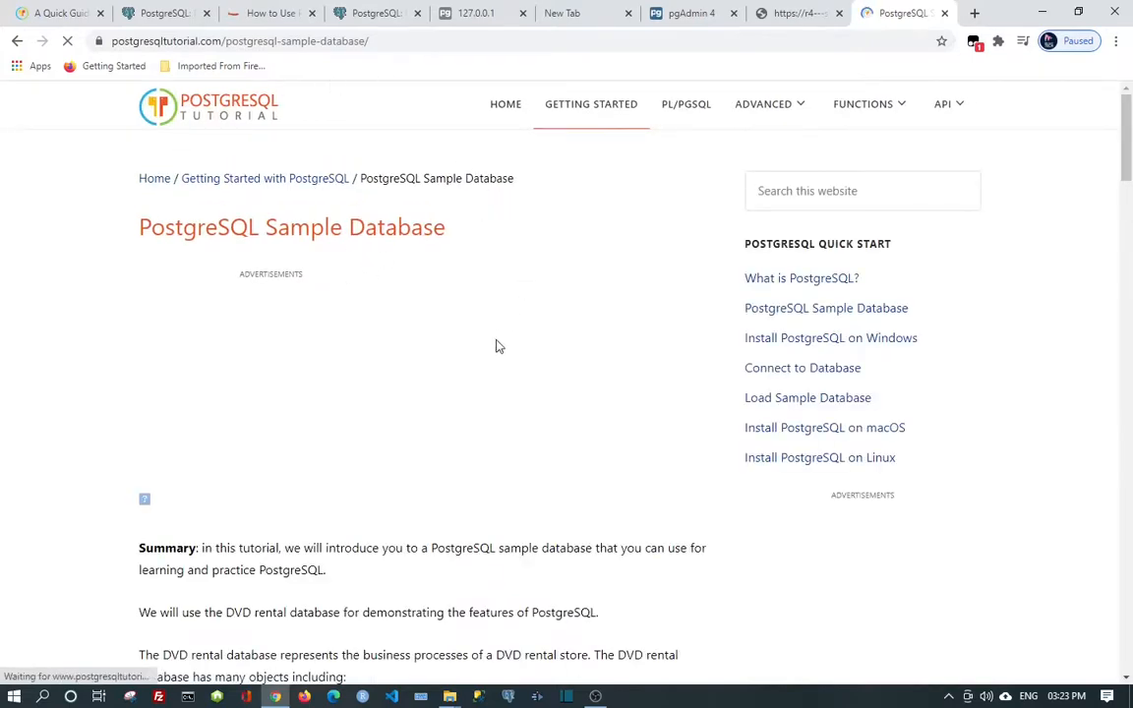
Download the DVD Rental sample database archive from the PostgreSQL Sample Database page
{"action": "scroll", "coordinate": [498, 344], "scroll_direction": "down", "scroll_amount": 5}
{"action": "scroll", "coordinate": [497, 346], "scroll_direction": "down", "scroll_amount": 10}
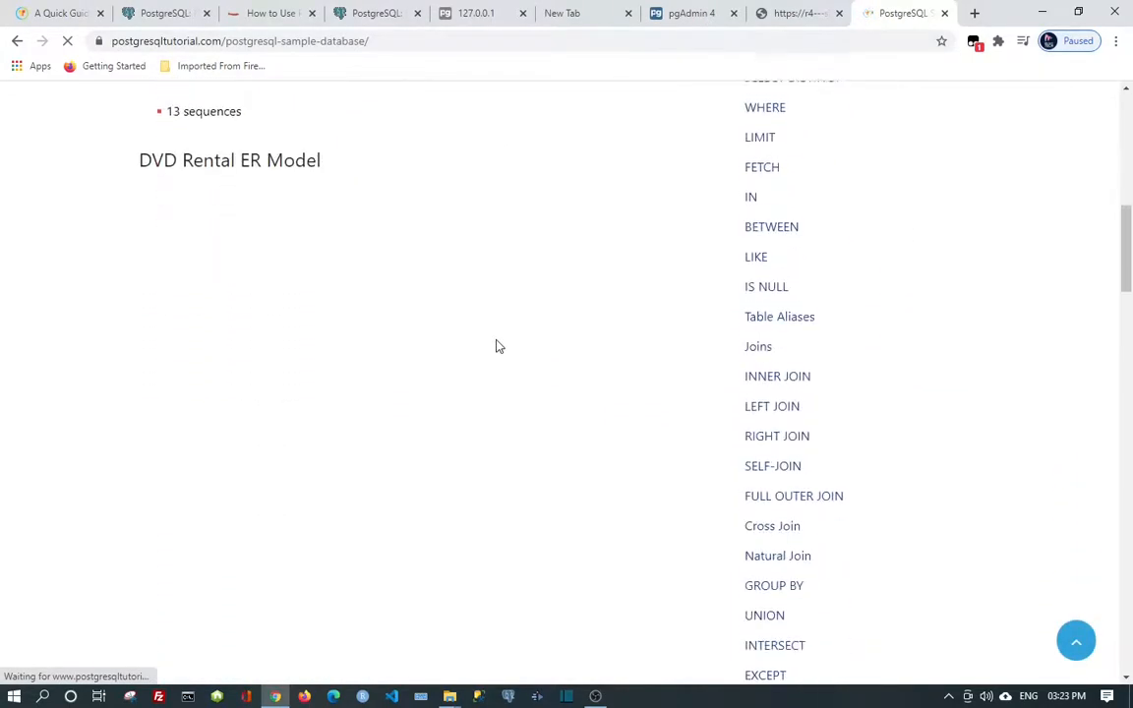
{"action": "scroll", "coordinate": [496, 339], "scroll_direction": "down", "scroll_amount": 4}
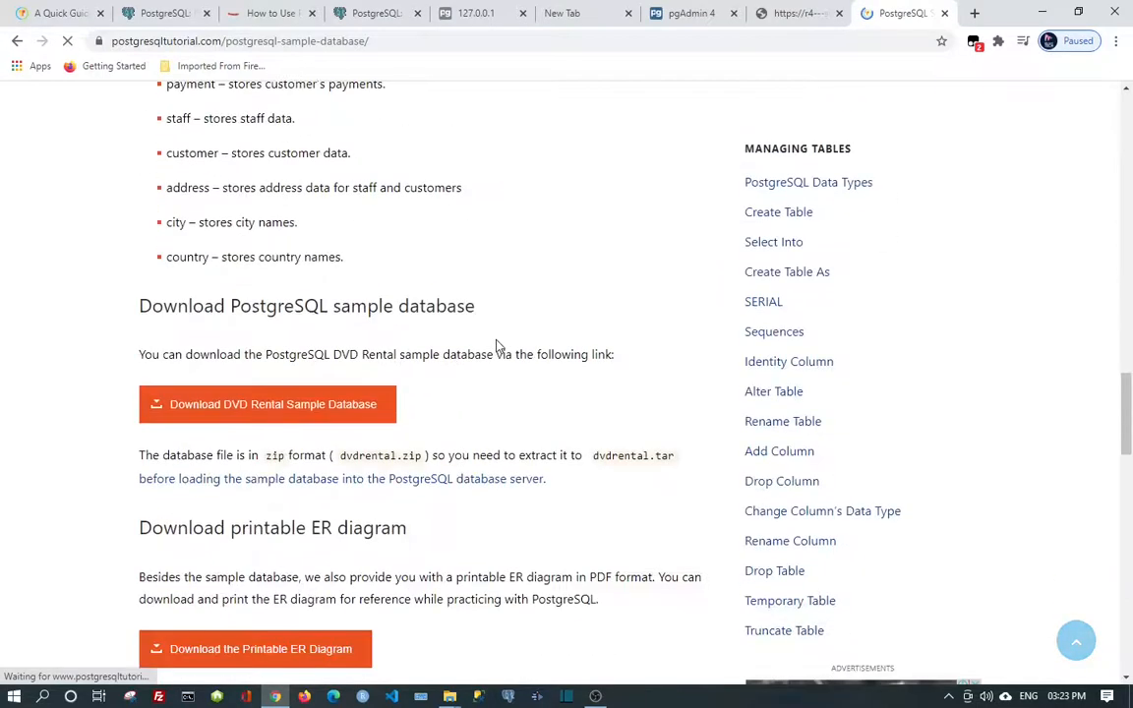
{"action": "scroll", "coordinate": [498, 344], "scroll_direction": "up", "scroll_amount": 1}
{"action": "scroll", "coordinate": [497, 345], "scroll_direction": "up", "scroll_amount": 2}
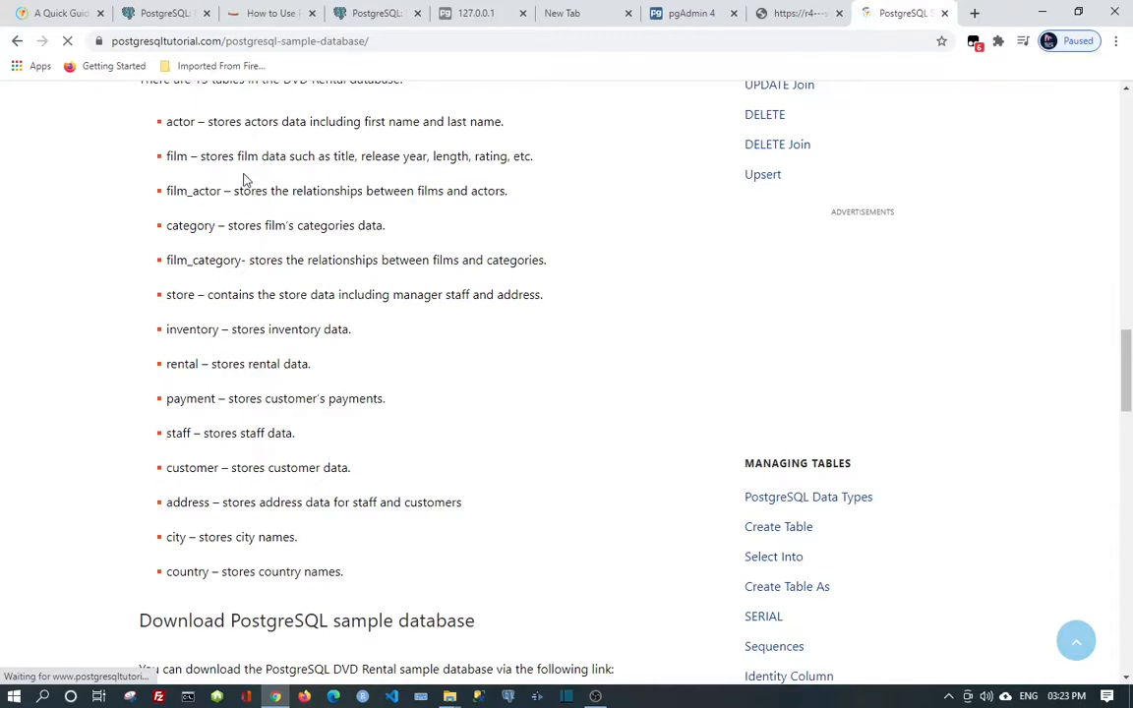
{"action": "scroll", "coordinate": [246, 180], "scroll_direction": "up", "scroll_amount": 1}
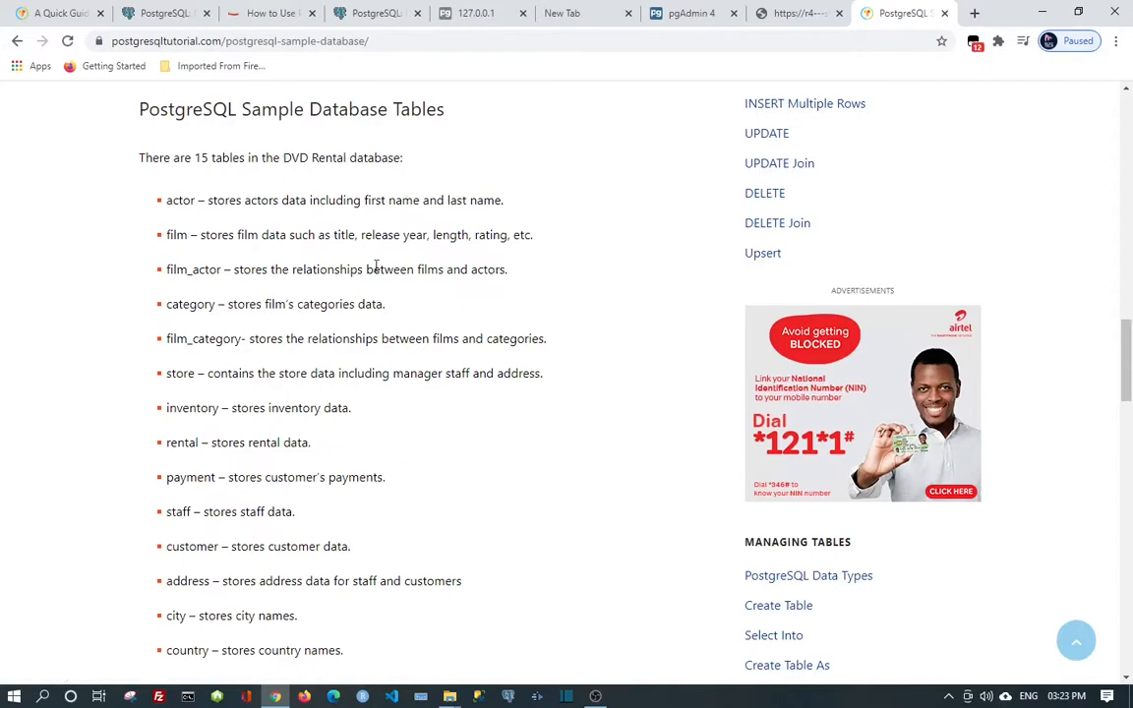
{"action": "scroll", "coordinate": [258, 492], "scroll_direction": "down", "scroll_amount": 5}
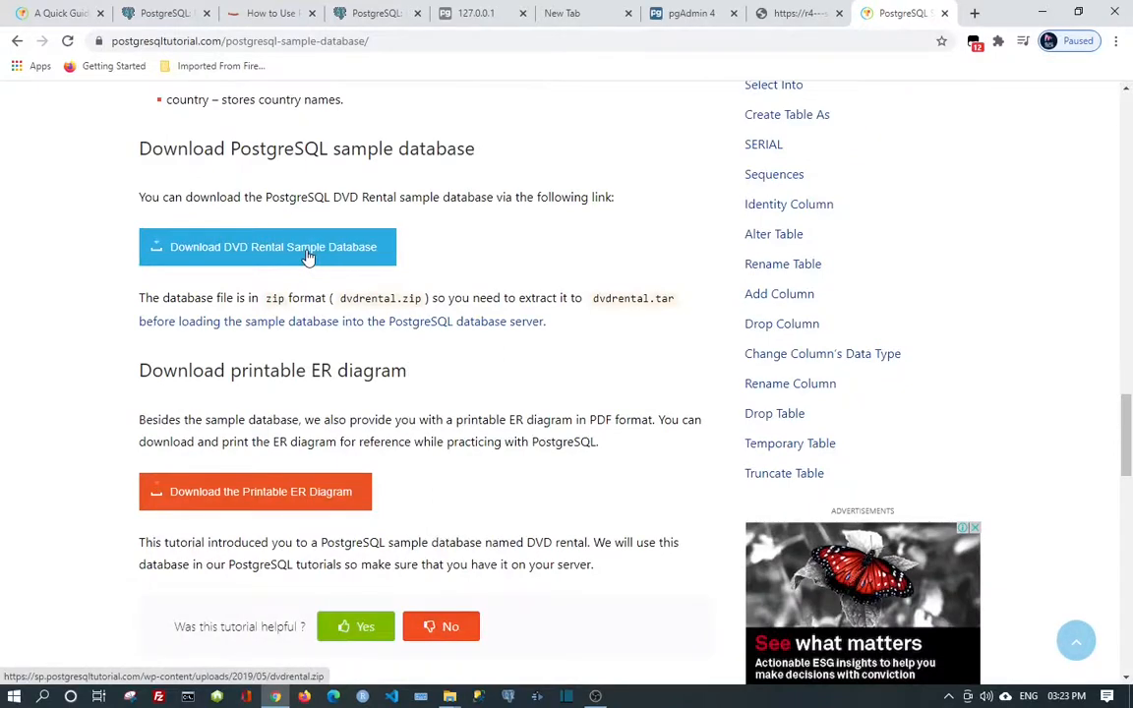
{"action": "left_click", "coordinate": [225, 254]}
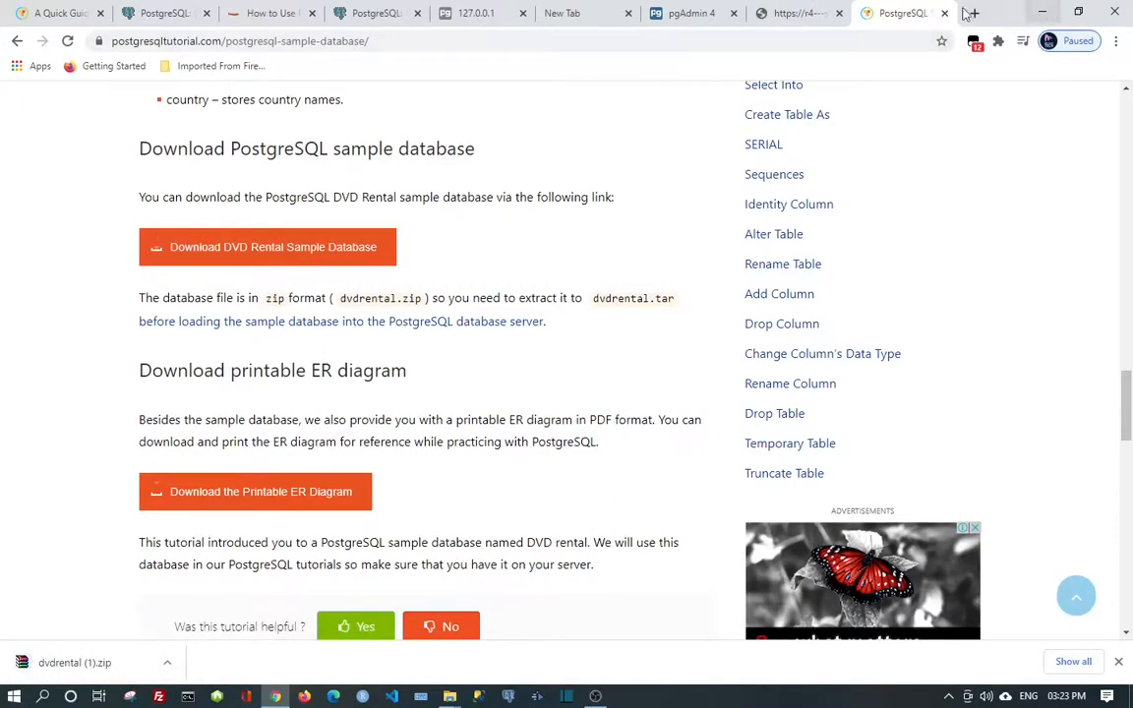
Locate the downloaded dvdrental (1).zip in its folder and extract it into a dvdrental (1) subfolder
{"action": "left_click", "coordinate": [1115, 40]}
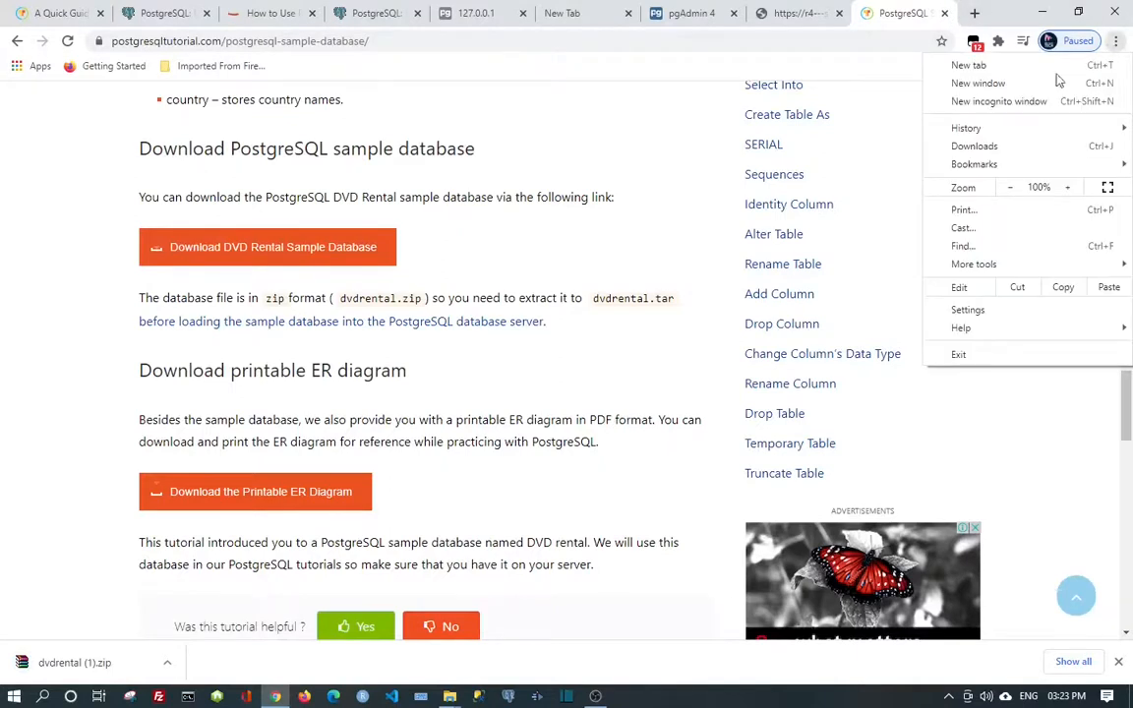
{"action": "left_click", "coordinate": [1022, 150]}
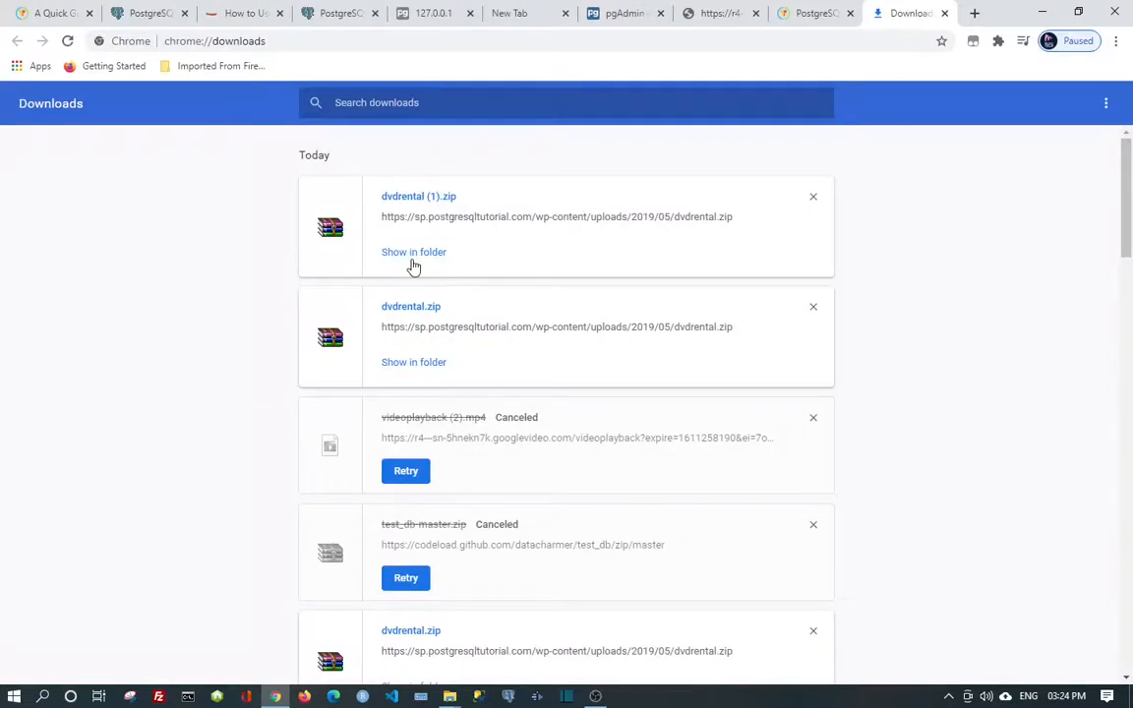
{"action": "left_click", "coordinate": [411, 255]}
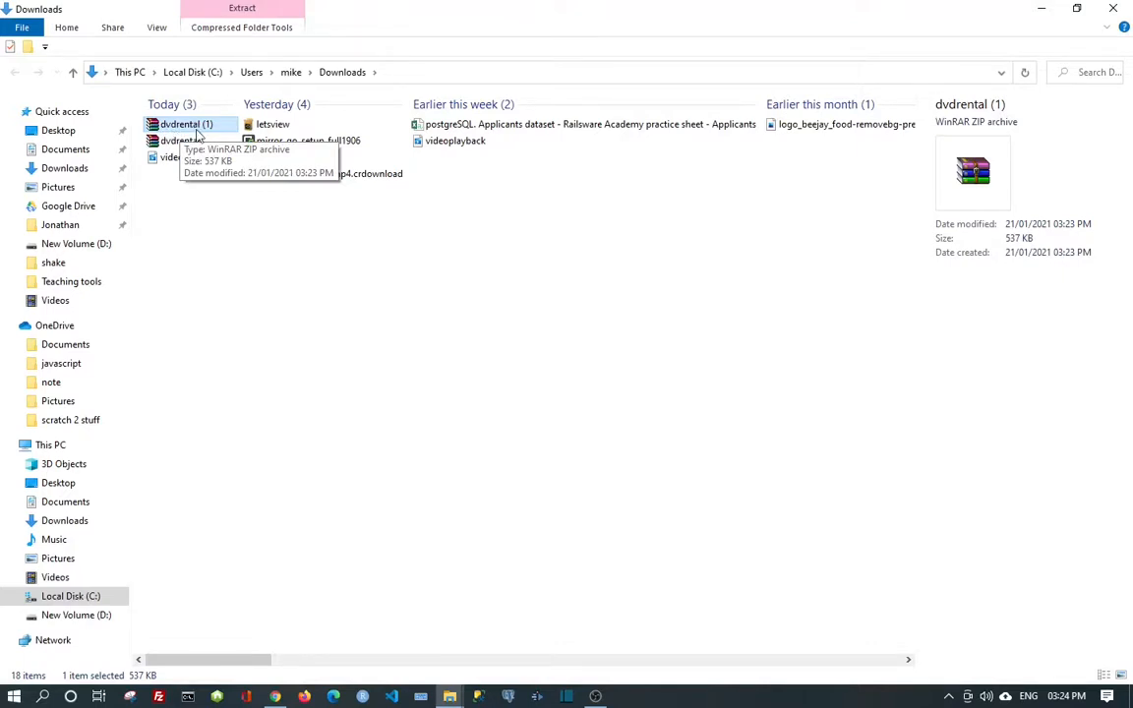
{"action": "right_click", "coordinate": [196, 132]}
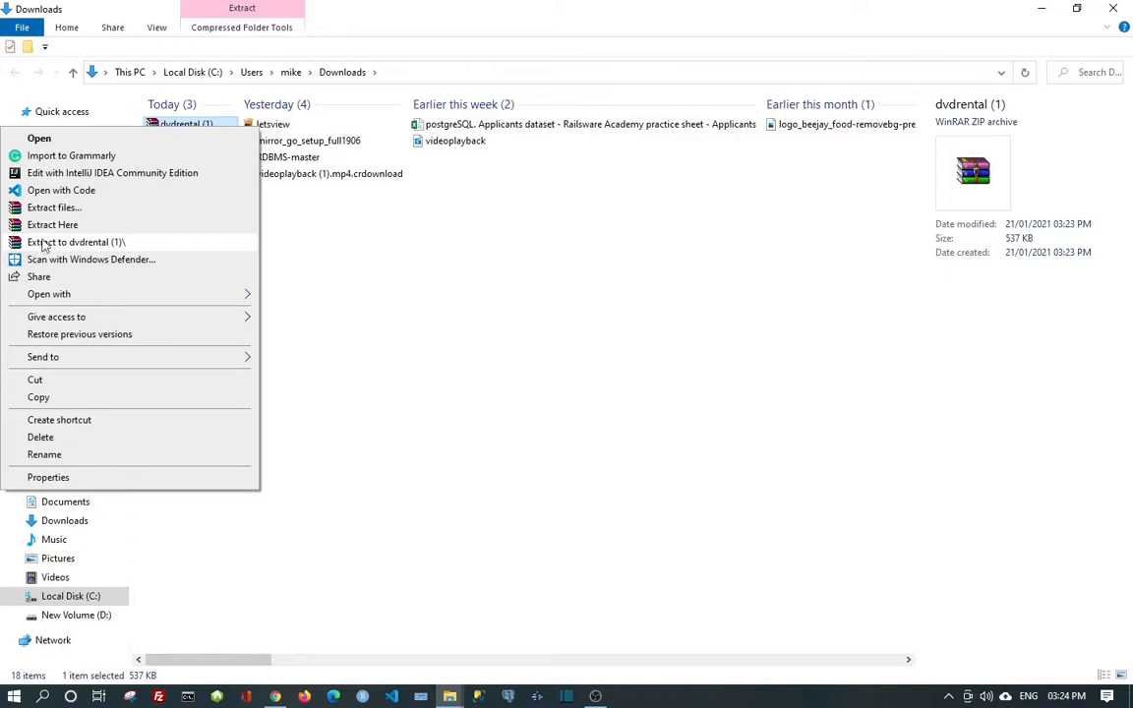
{"action": "left_click", "coordinate": [132, 244]}
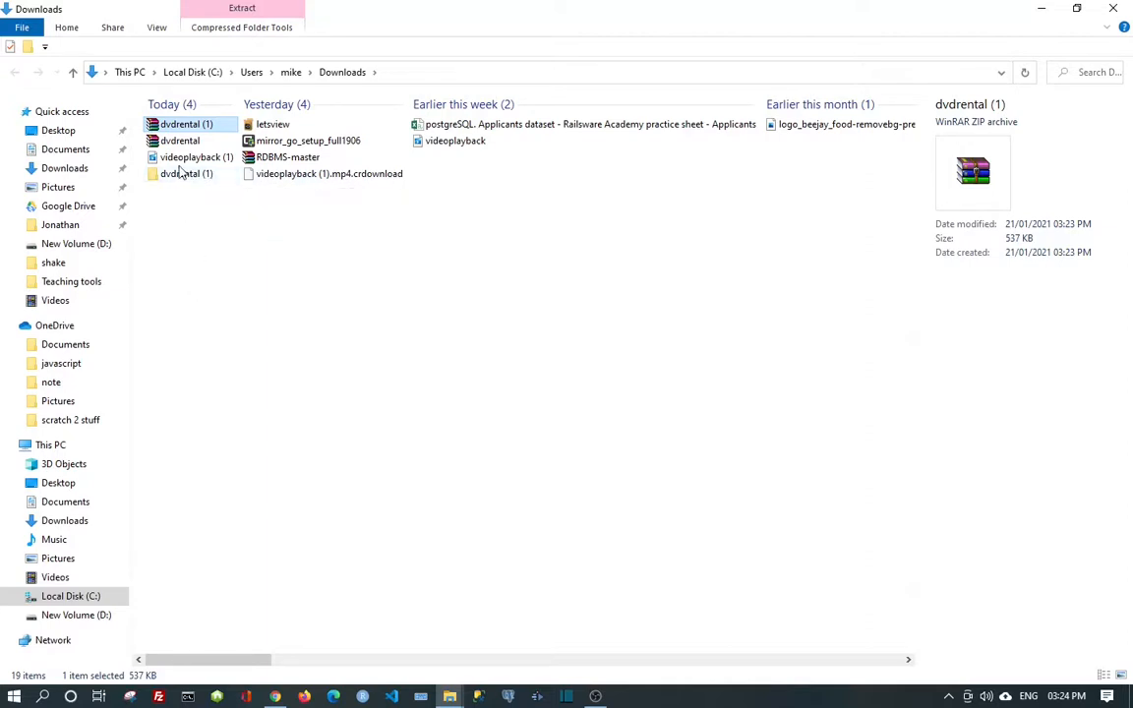
Examine the contents of the dvdrental folder on drive C: and the extracted dvdrental (1) folder in Downloads
{"action": "left_click_drag", "start_coordinate": [179, 174], "coordinate": [329, 334]}
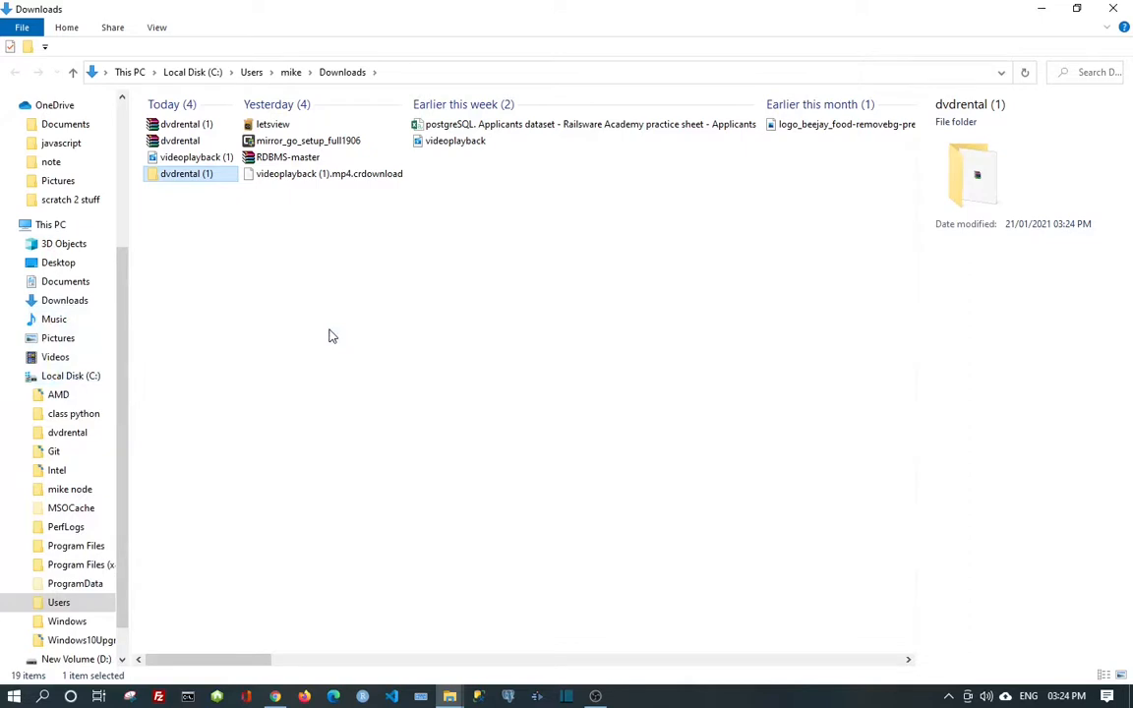
{"action": "left_click", "coordinate": [94, 377]}
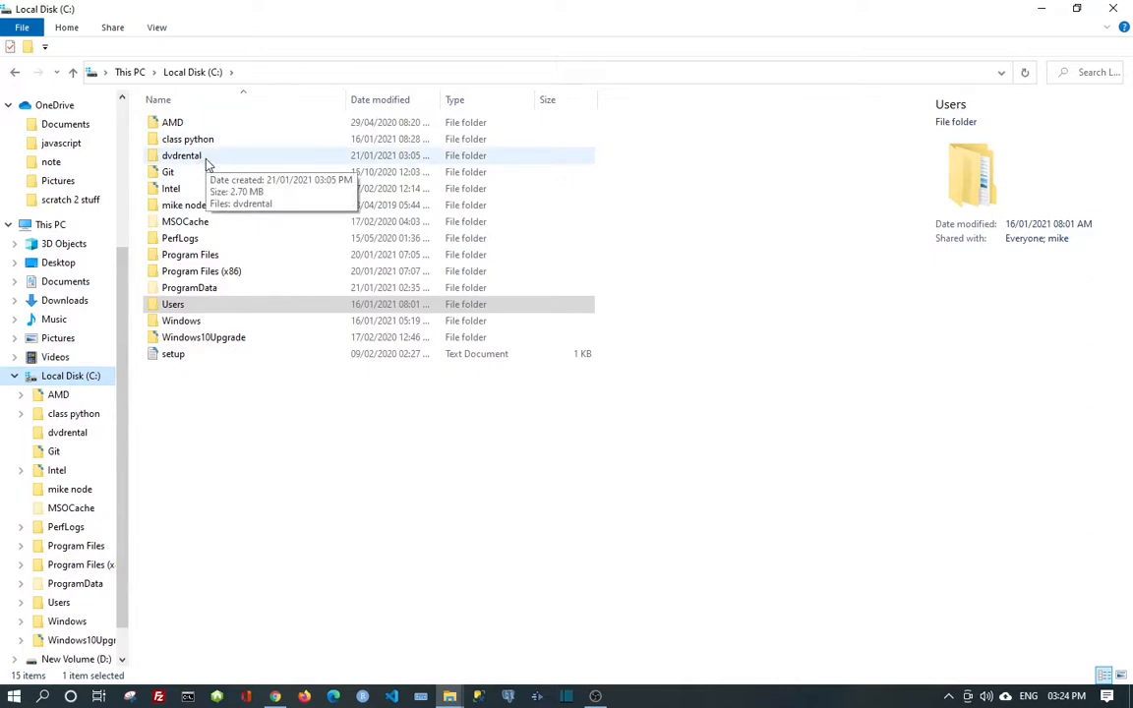
{"action": "double_click", "coordinate": [209, 159]}
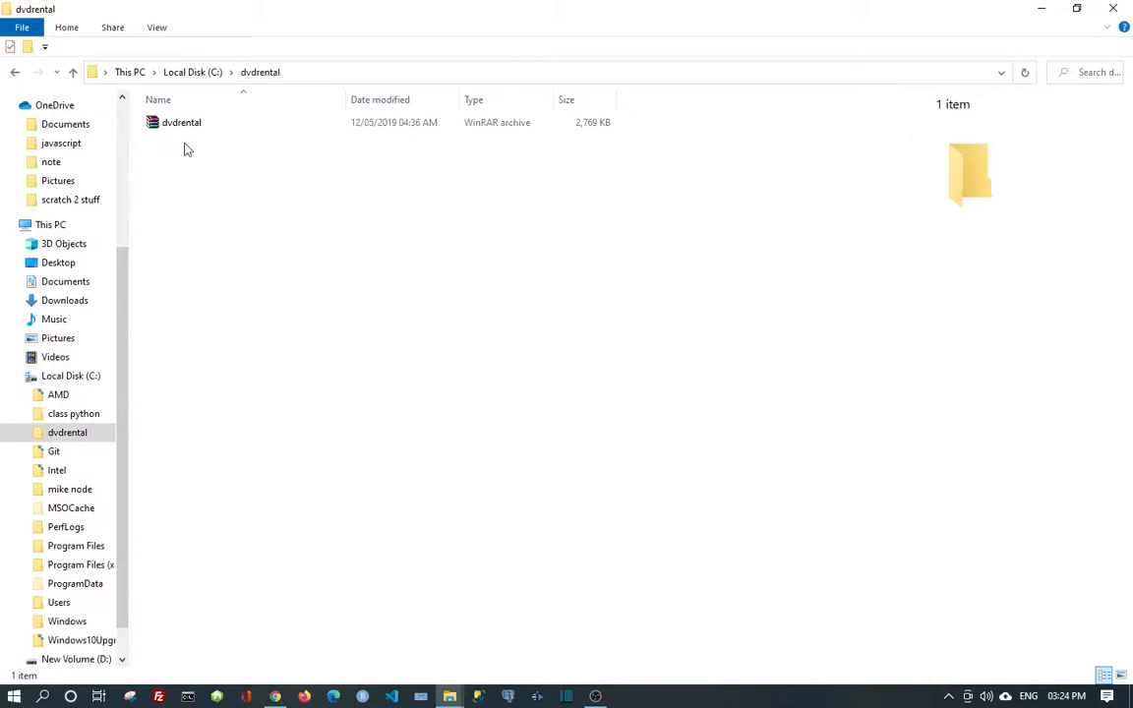
{"action": "left_click", "coordinate": [15, 72]}
{"action": "left_click", "coordinate": [16, 74]}
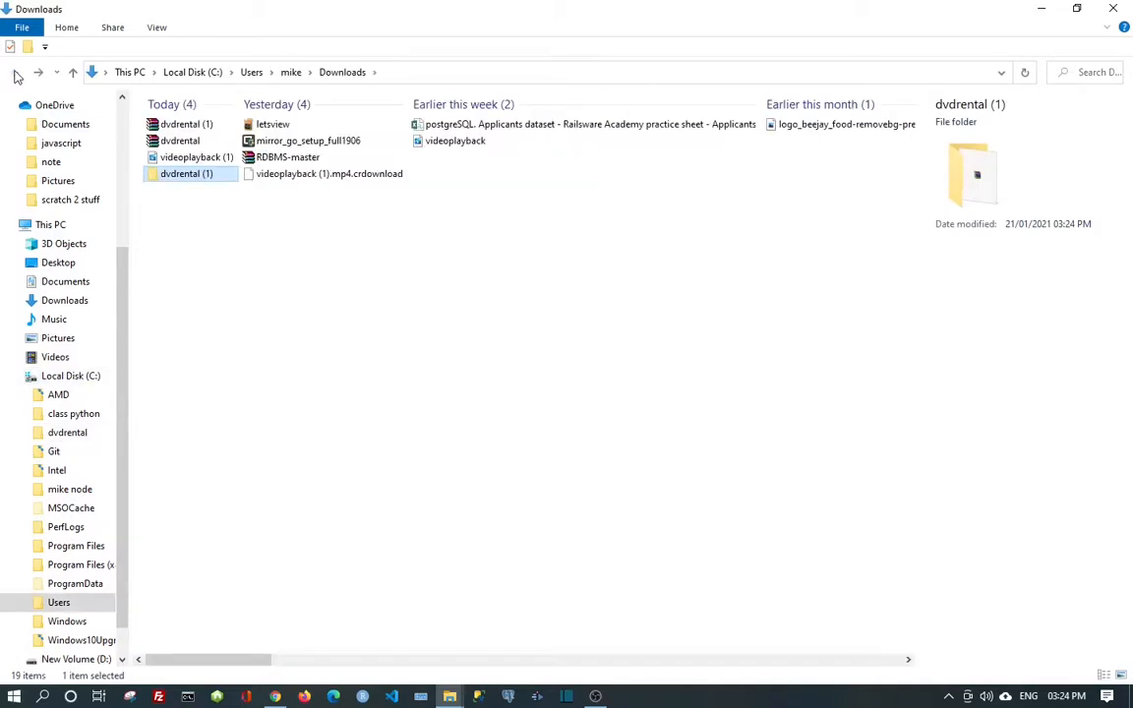
{"action": "double_click", "coordinate": [199, 177]}
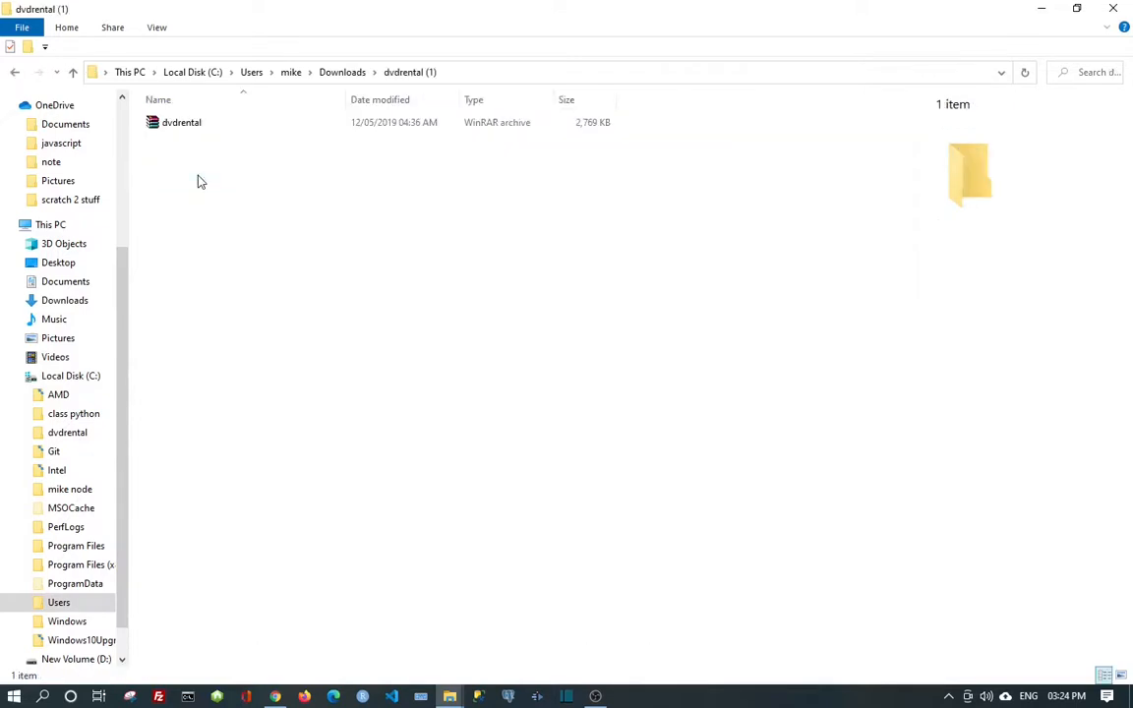
{"action": "left_click", "coordinate": [15, 76]}
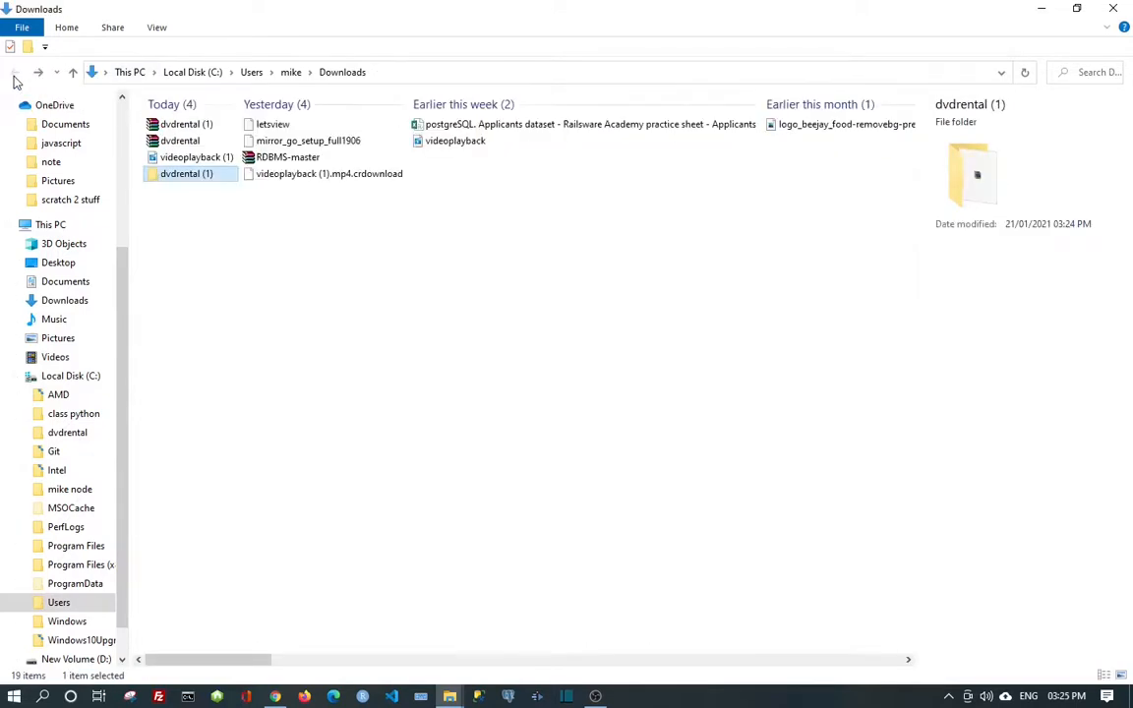
Switch to pgAdmin in the browser and start a new database under the PostgreSQL 13 server
{"action": "left_click", "coordinate": [276, 697]}
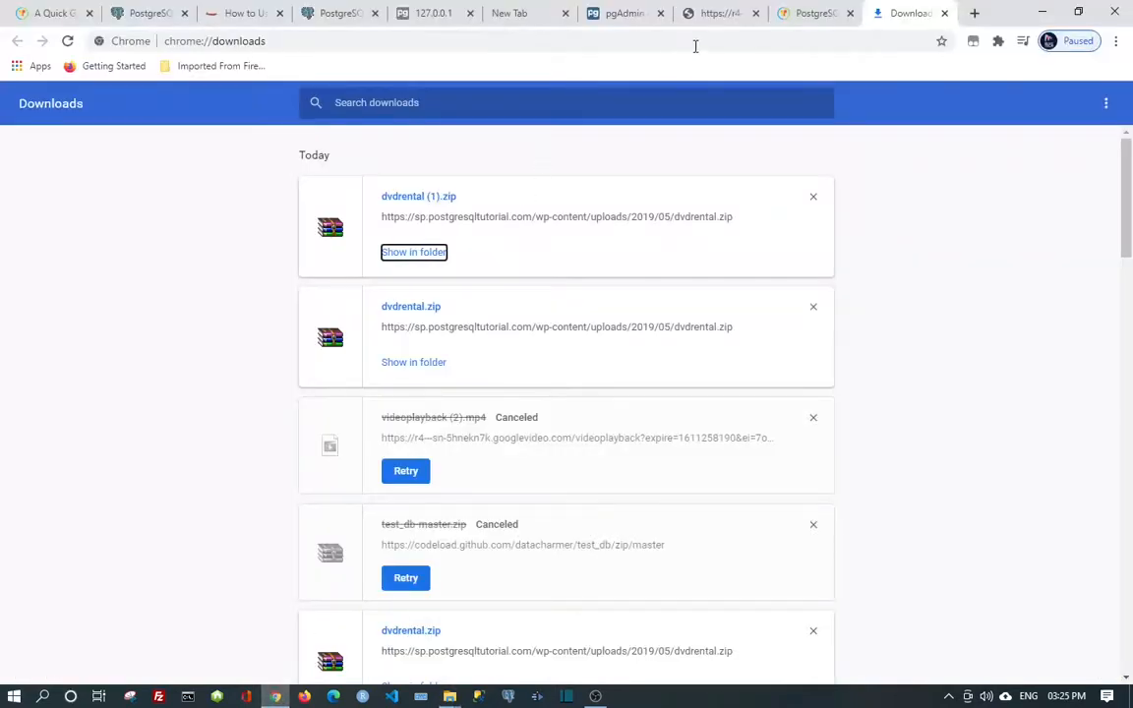
{"action": "left_click", "coordinate": [625, 13]}
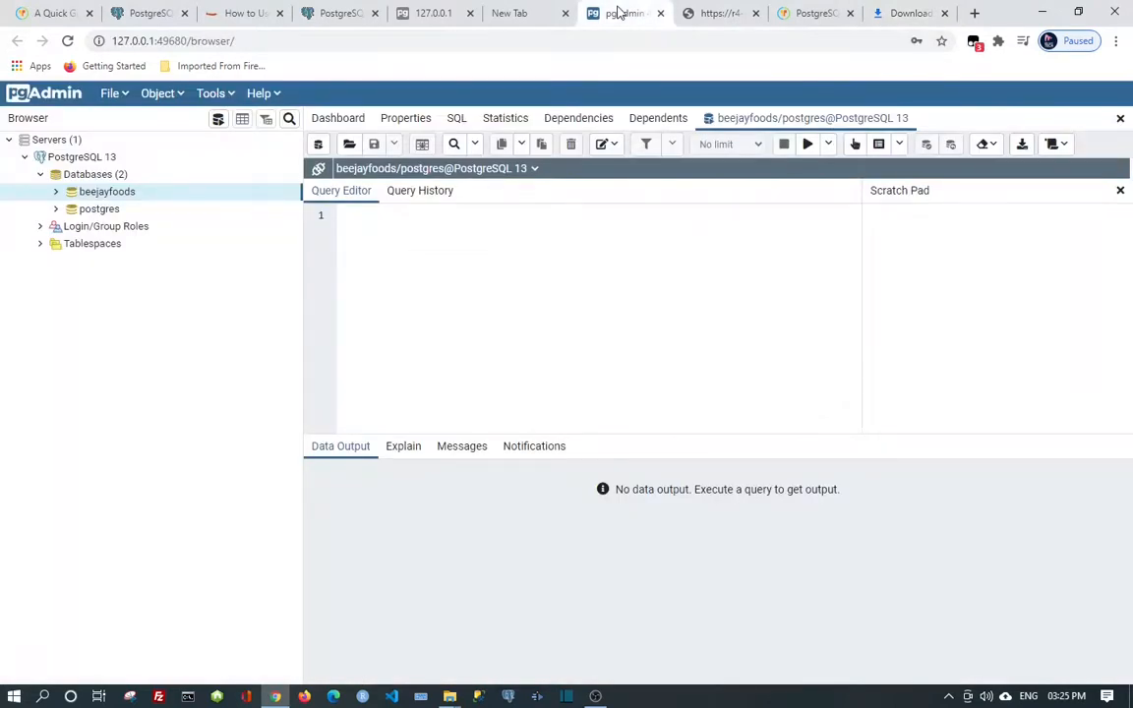
{"action": "right_click", "coordinate": [85, 175]}
{"action": "mouse_move", "coordinate": [107, 187]}
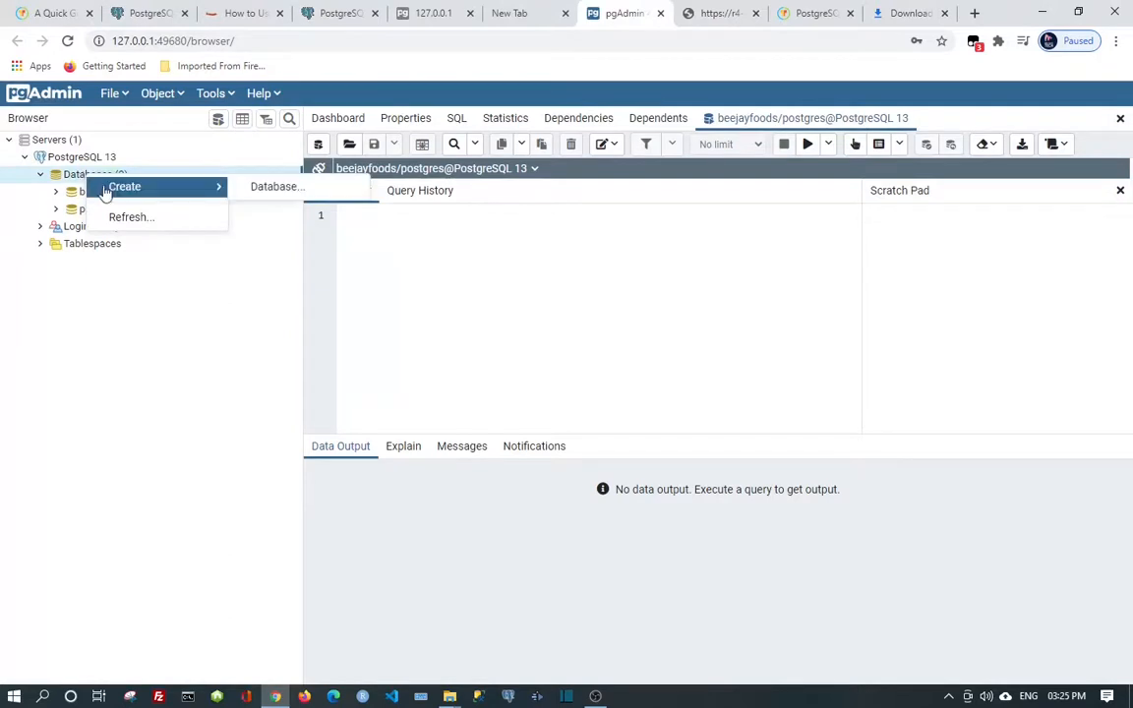
{"action": "left_click", "coordinate": [258, 187]}
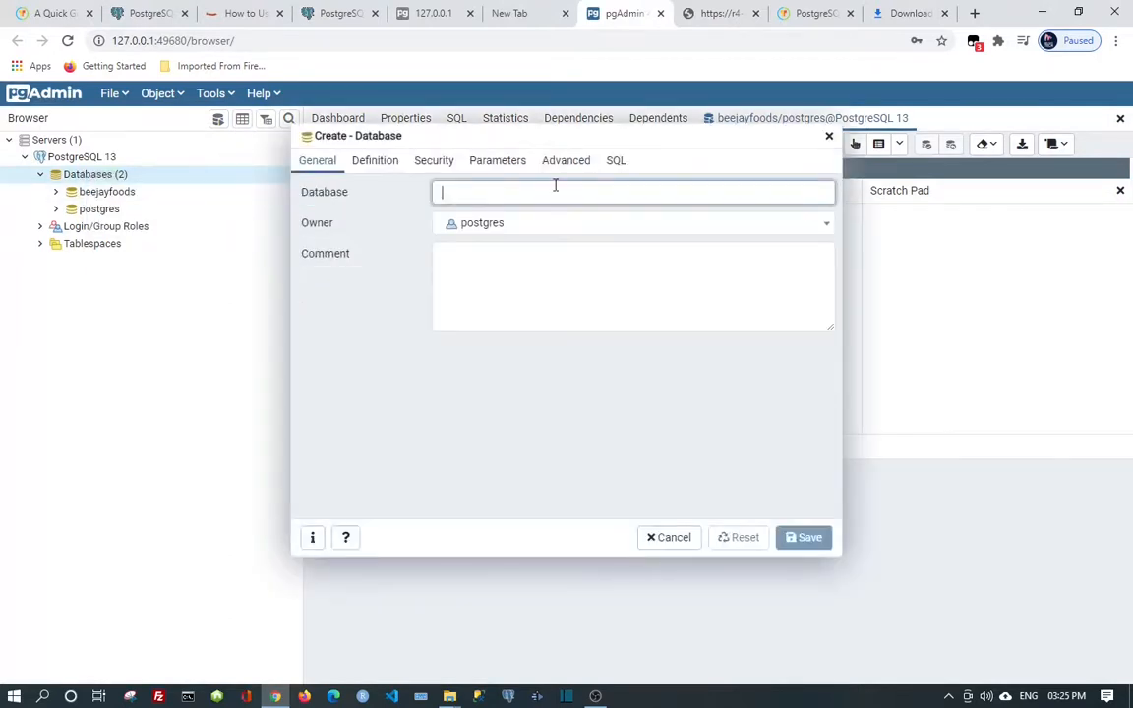
{"action": "left_click", "coordinate": [564, 194]}
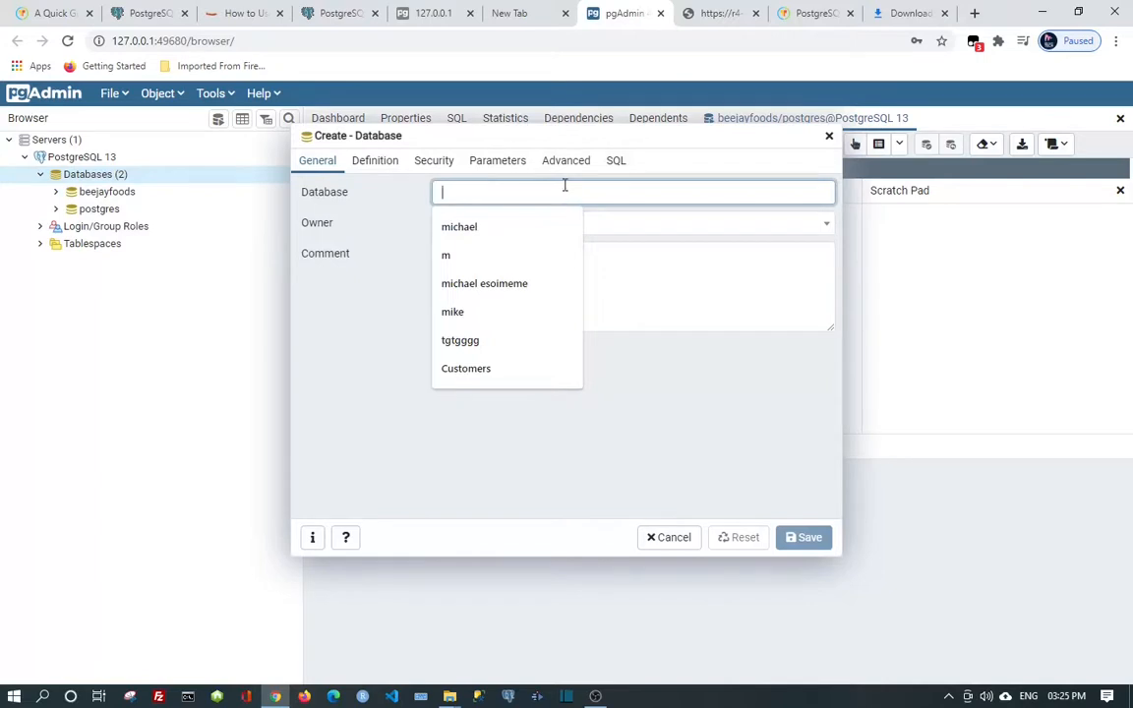
{"action": "right_click", "coordinate": [565, 187]}
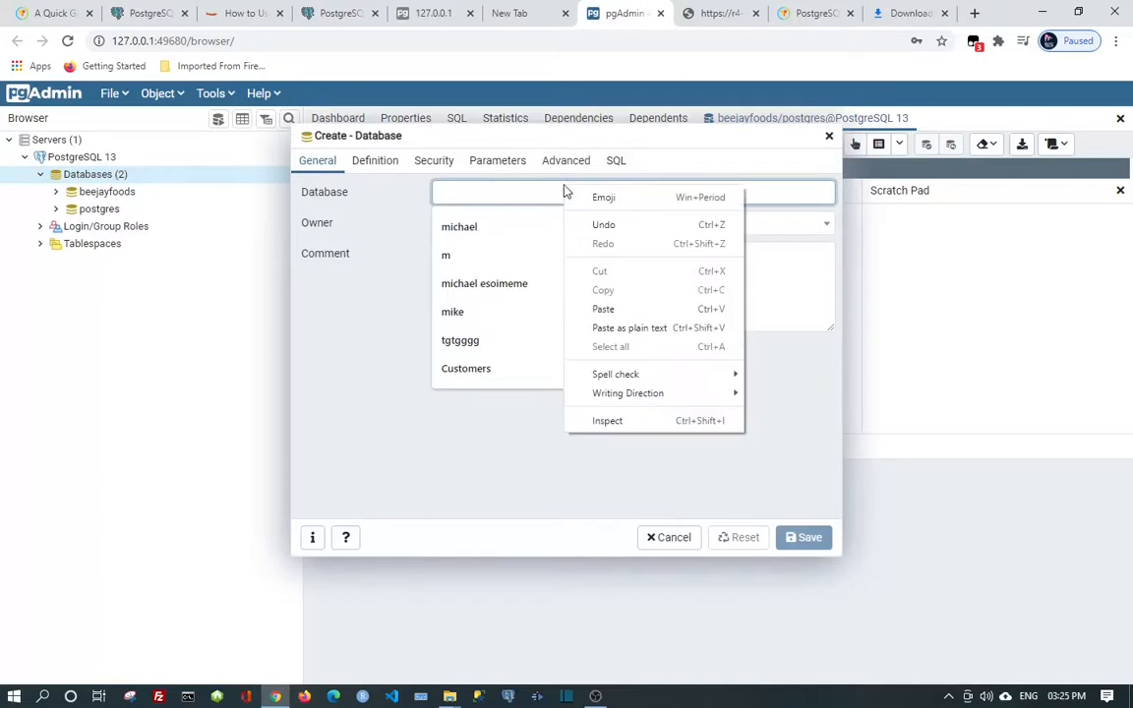
{"action": "left_click", "coordinate": [366, 296]}
{"action": "left_click", "coordinate": [459, 194]}
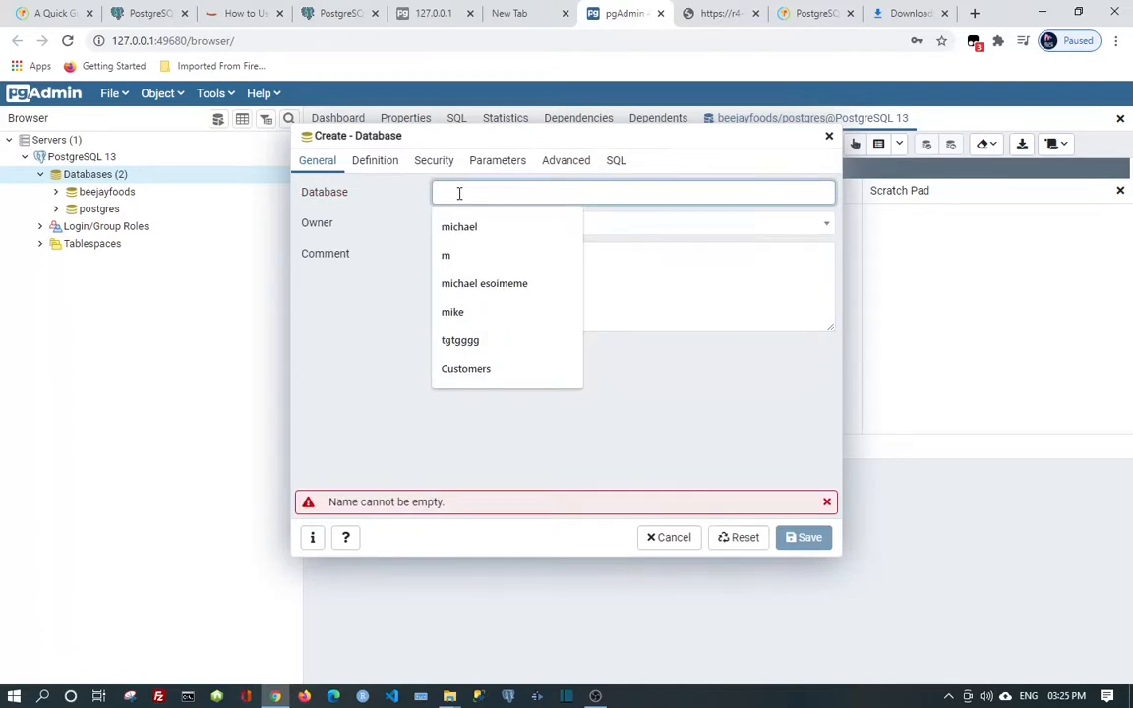
{"action": "right_click", "coordinate": [458, 196]}
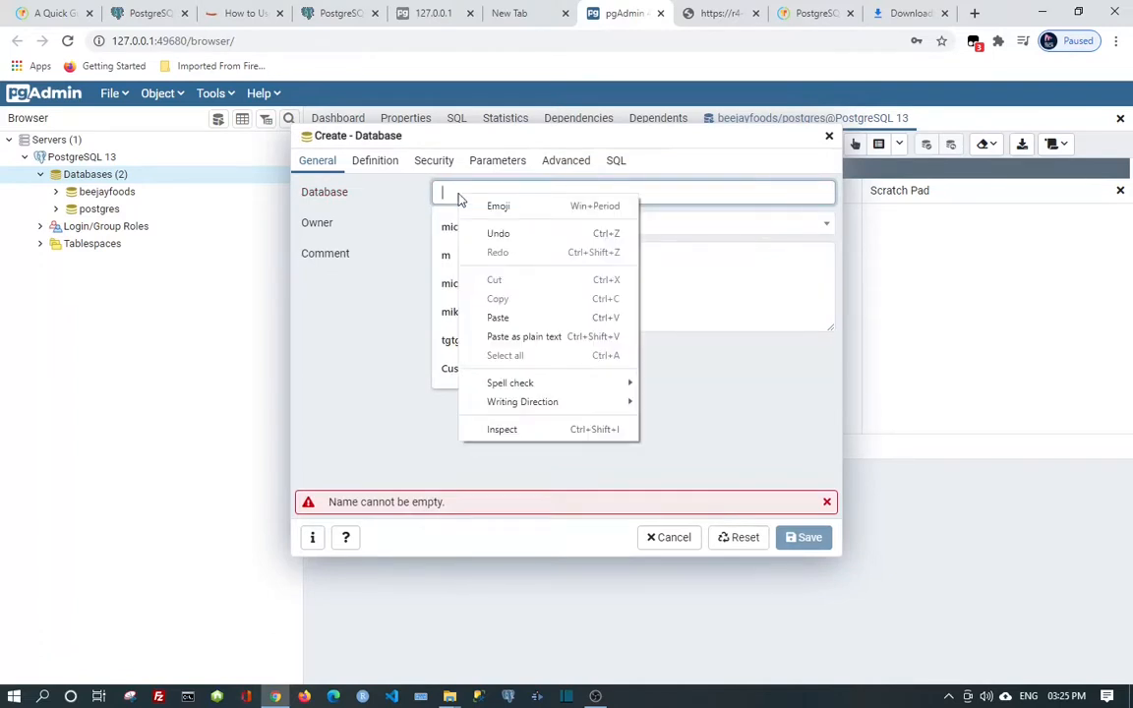
{"action": "left_click", "coordinate": [528, 318]}
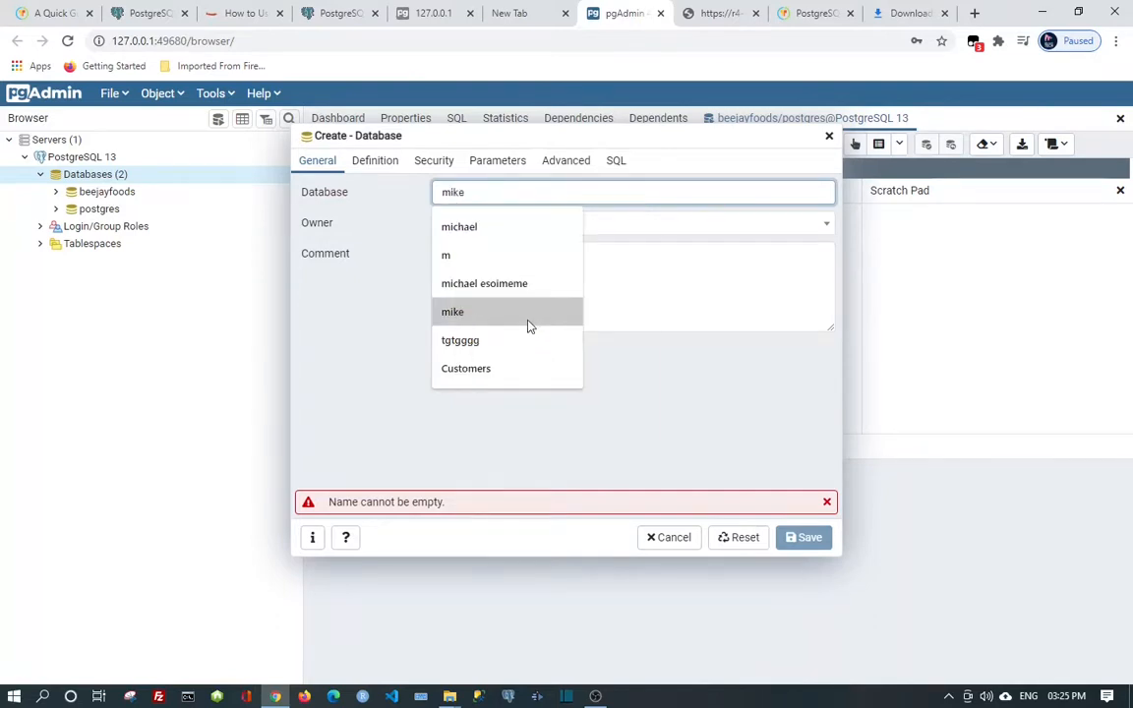
Name the new database dvdrental and save it
{"action": "key", "text": "ctrl+a"}
{"action": "type", "text": "dvdrental"}
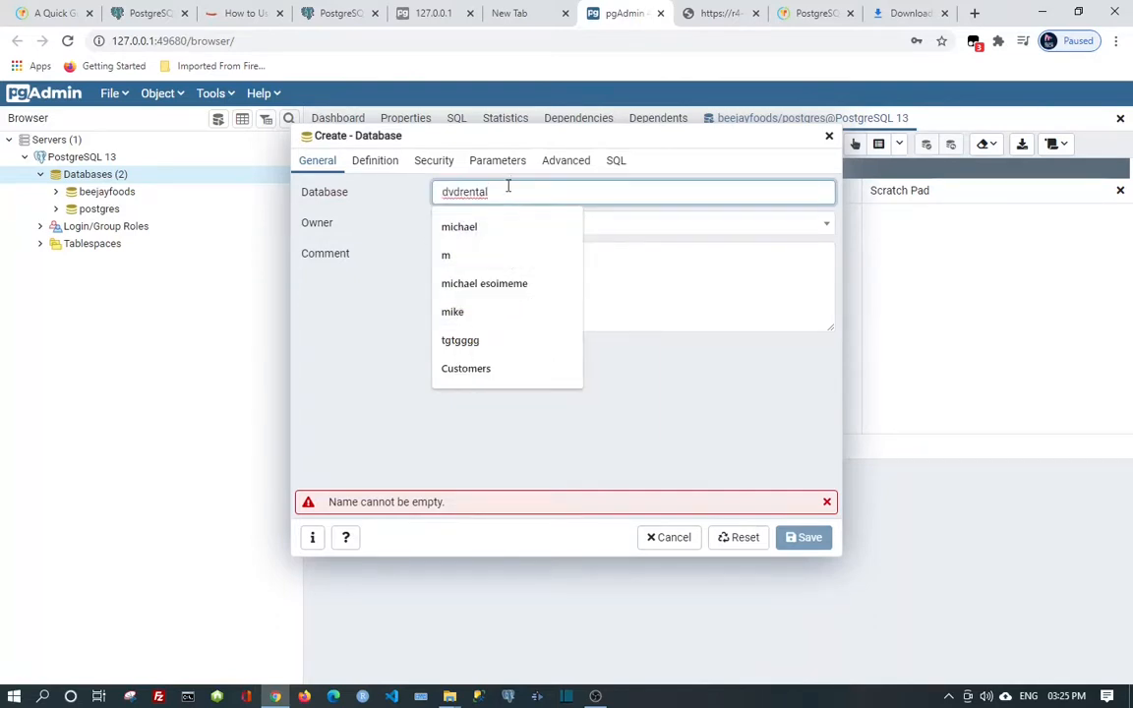
{"action": "left_click", "coordinate": [514, 199]}
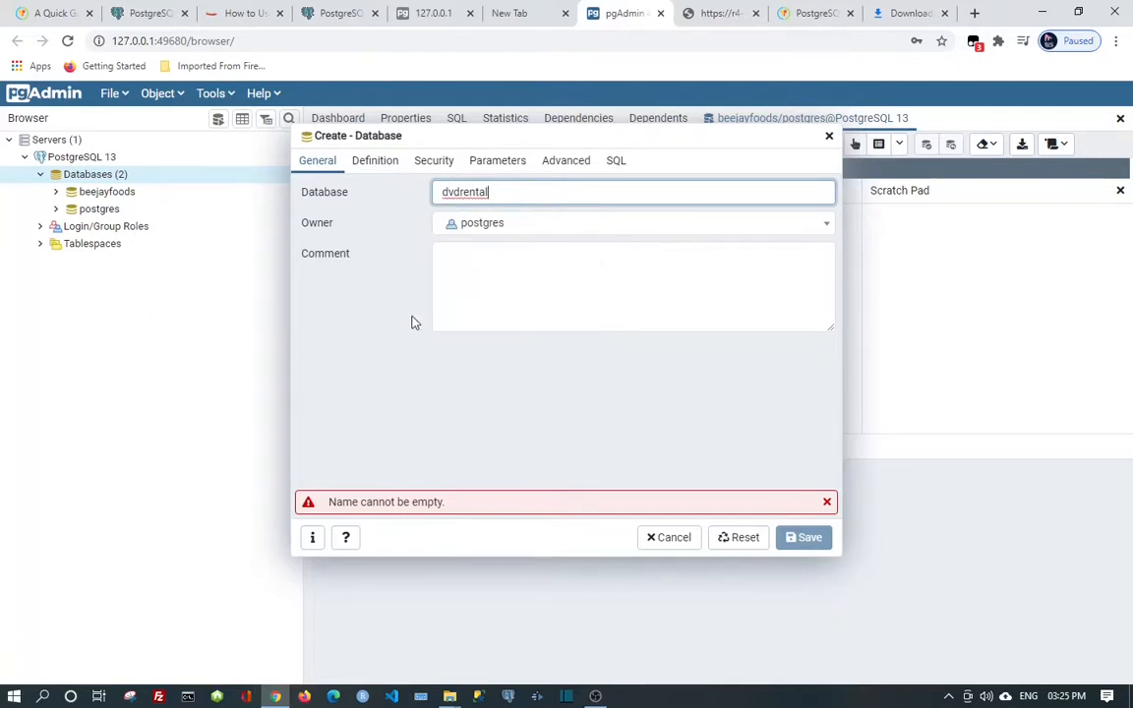
{"action": "key", "text": "Tab"}
{"action": "key", "text": "Tab"}
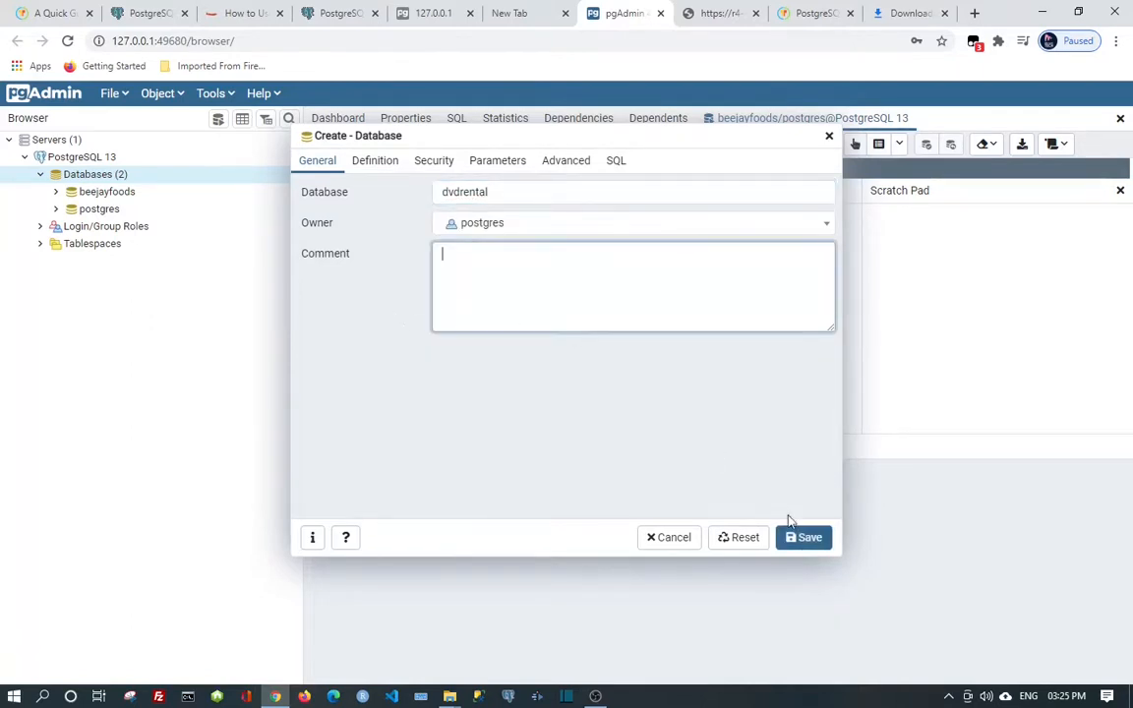
{"action": "left_click", "coordinate": [807, 538]}
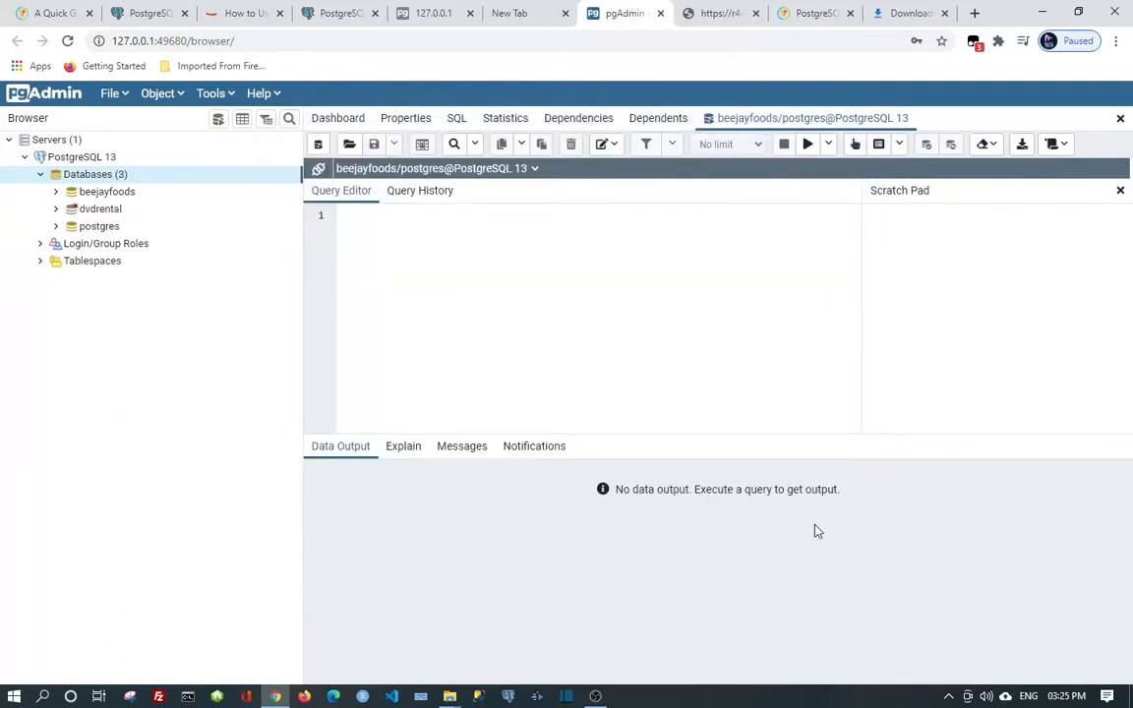
Connect to the dvdrental database and open its Restore dialog
{"action": "left_click", "coordinate": [99, 210]}
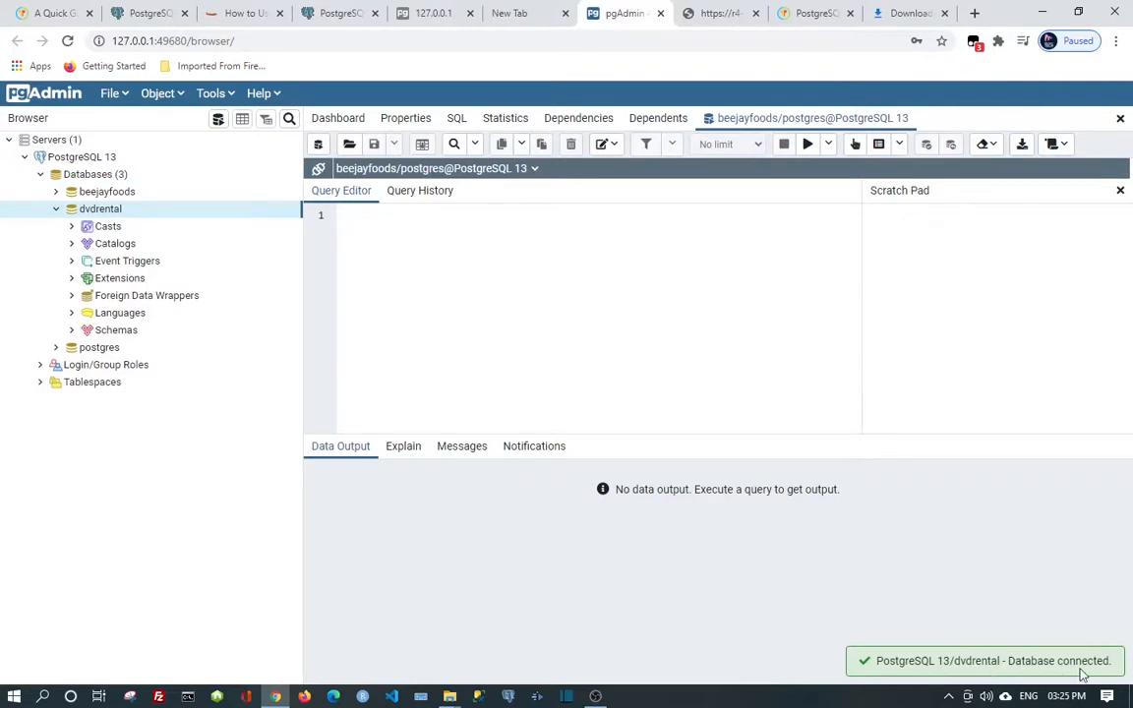
{"action": "right_click", "coordinate": [134, 215]}
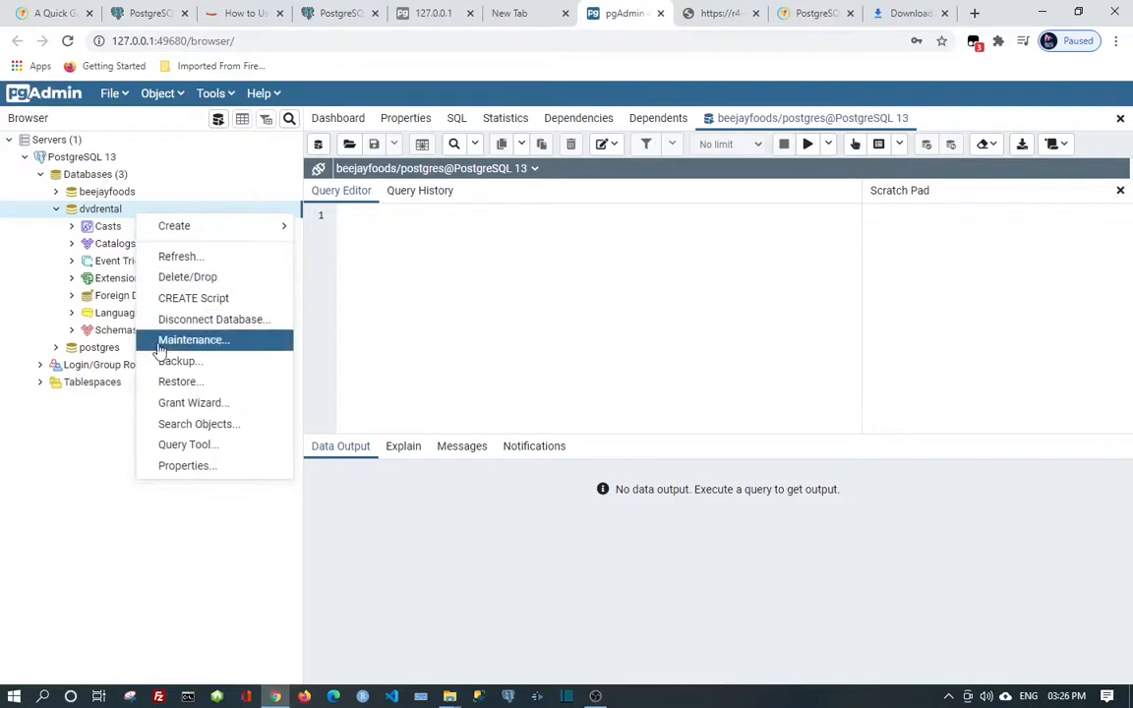
{"action": "left_click", "coordinate": [182, 391]}
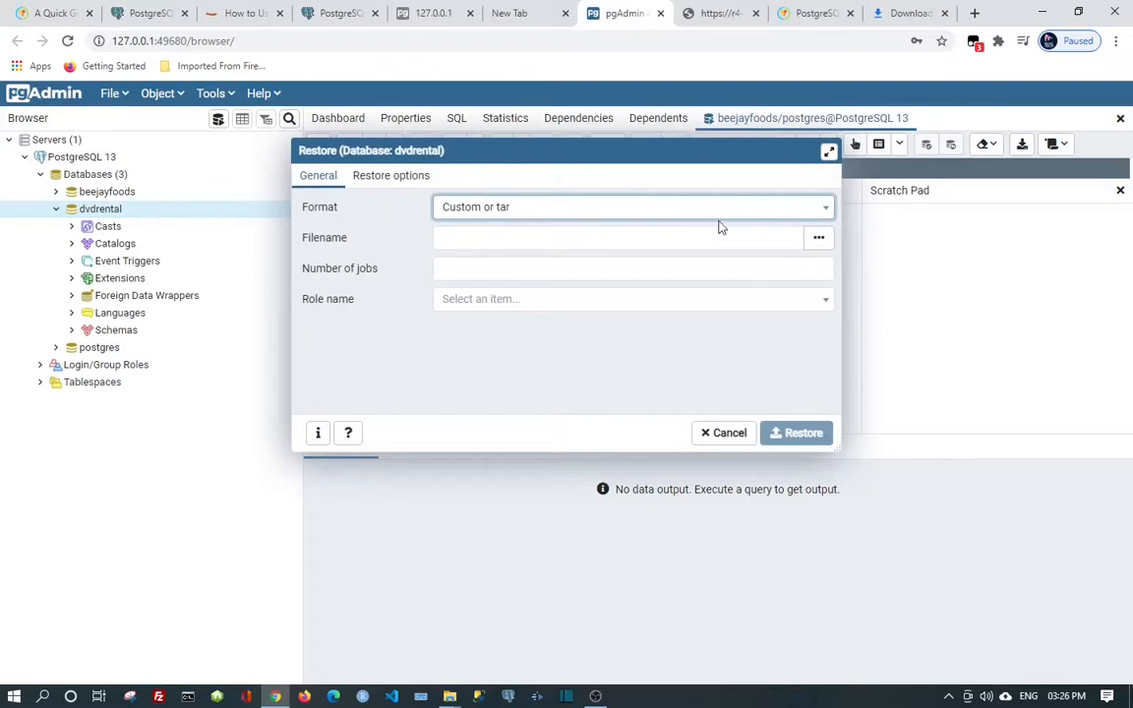
Browse for the restore file in C:\dvdrental and set the file format filter to All Files
{"action": "left_click", "coordinate": [818, 240]}
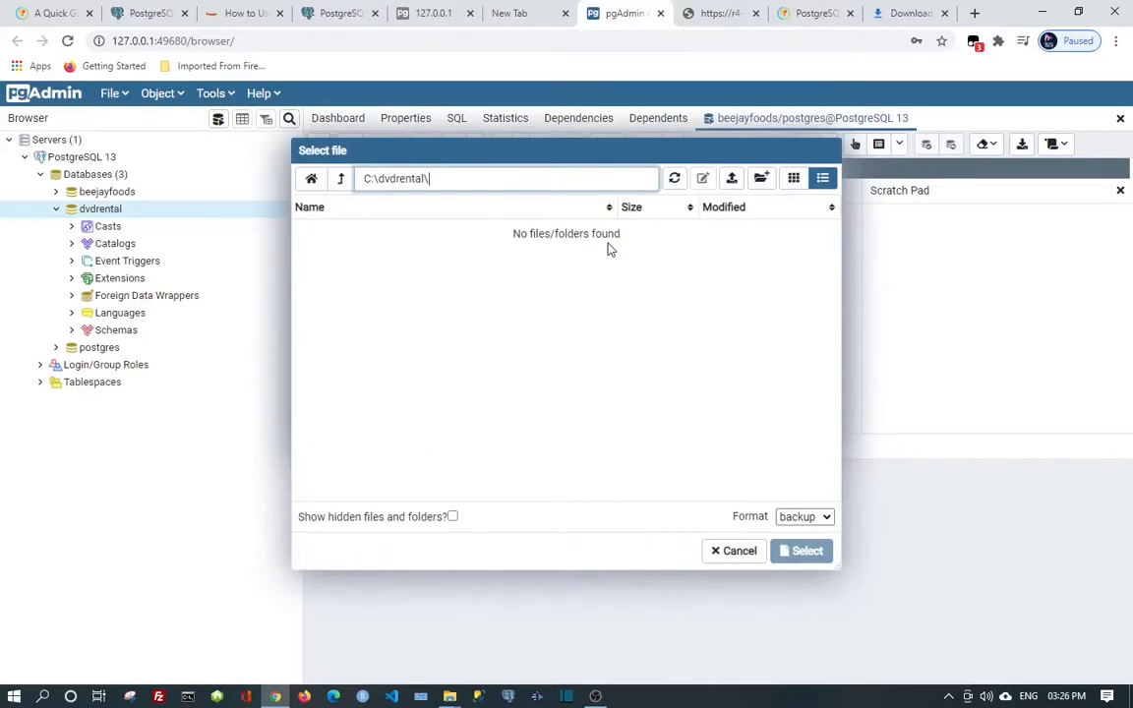
{"action": "left_click", "coordinate": [342, 185]}
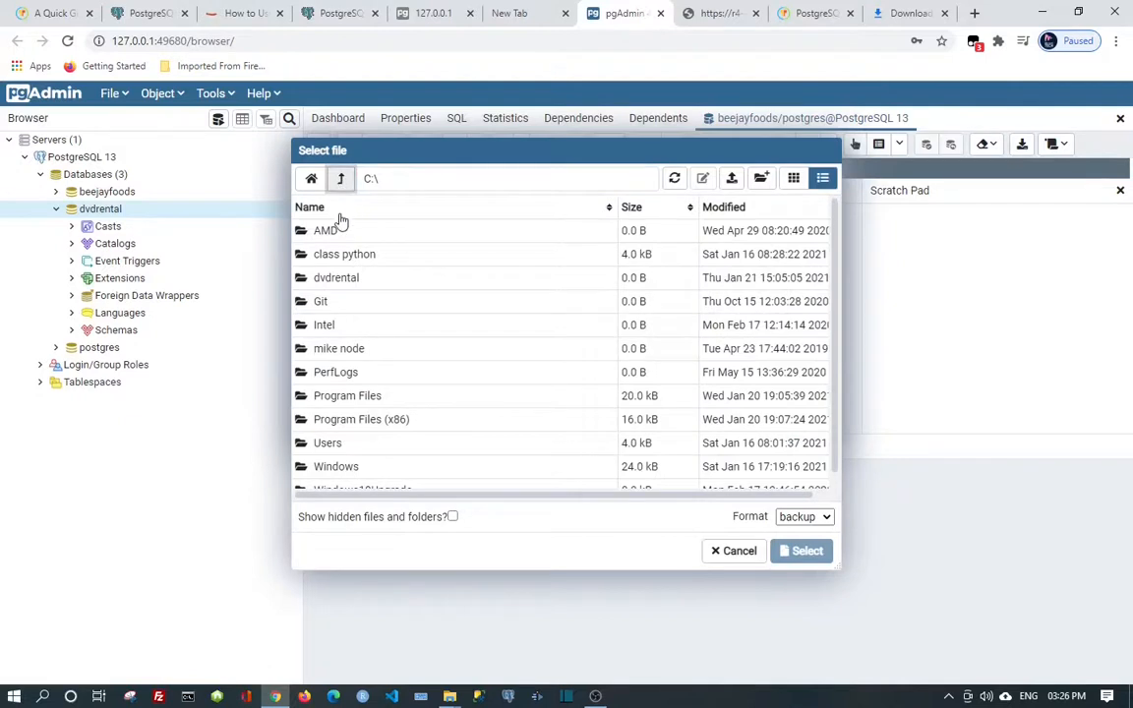
{"action": "left_click", "coordinate": [358, 282]}
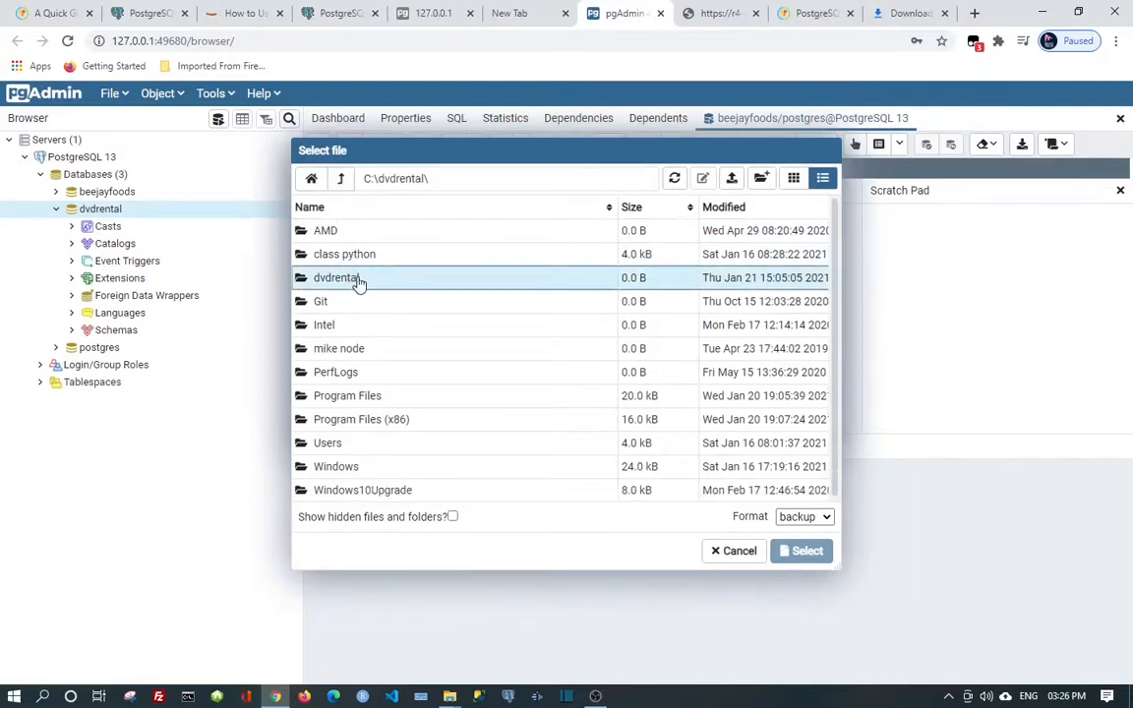
{"action": "double_click", "coordinate": [358, 282]}
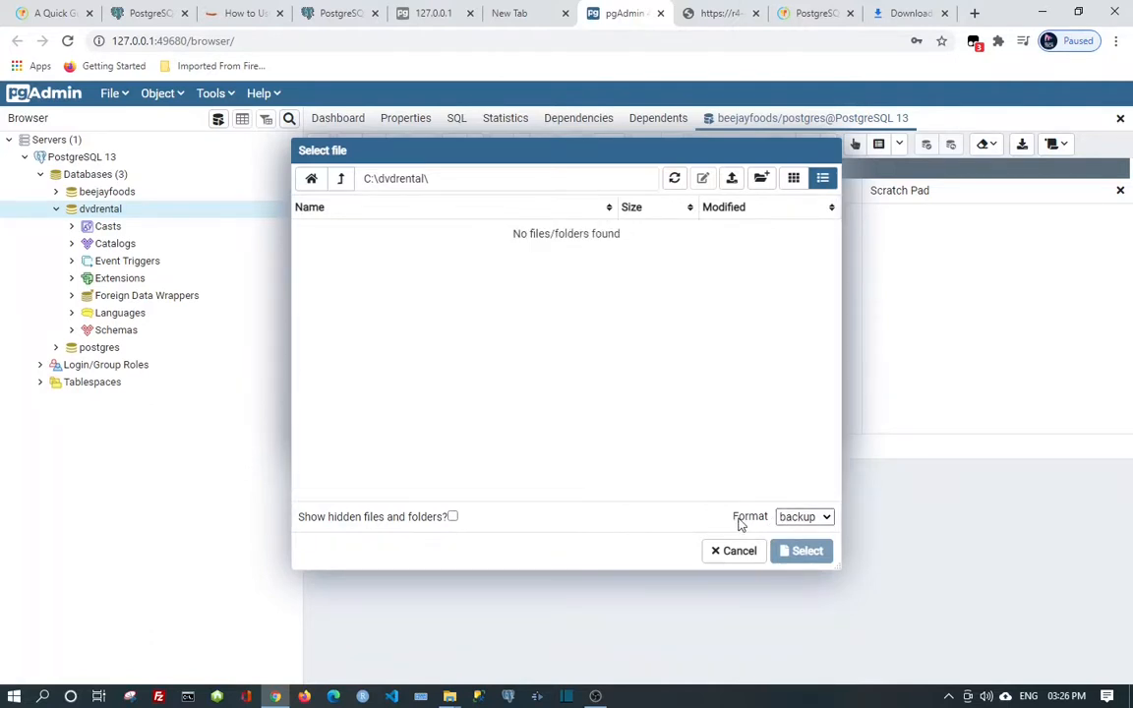
{"action": "left_click", "coordinate": [792, 518]}
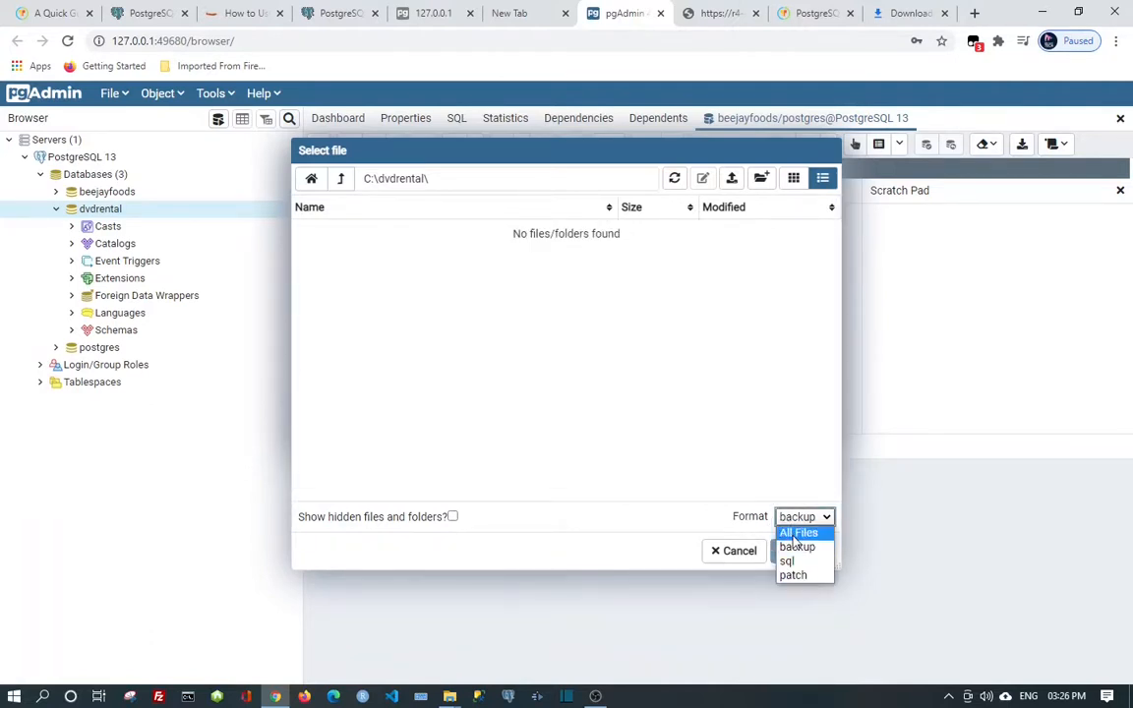
{"action": "left_click", "coordinate": [798, 533]}
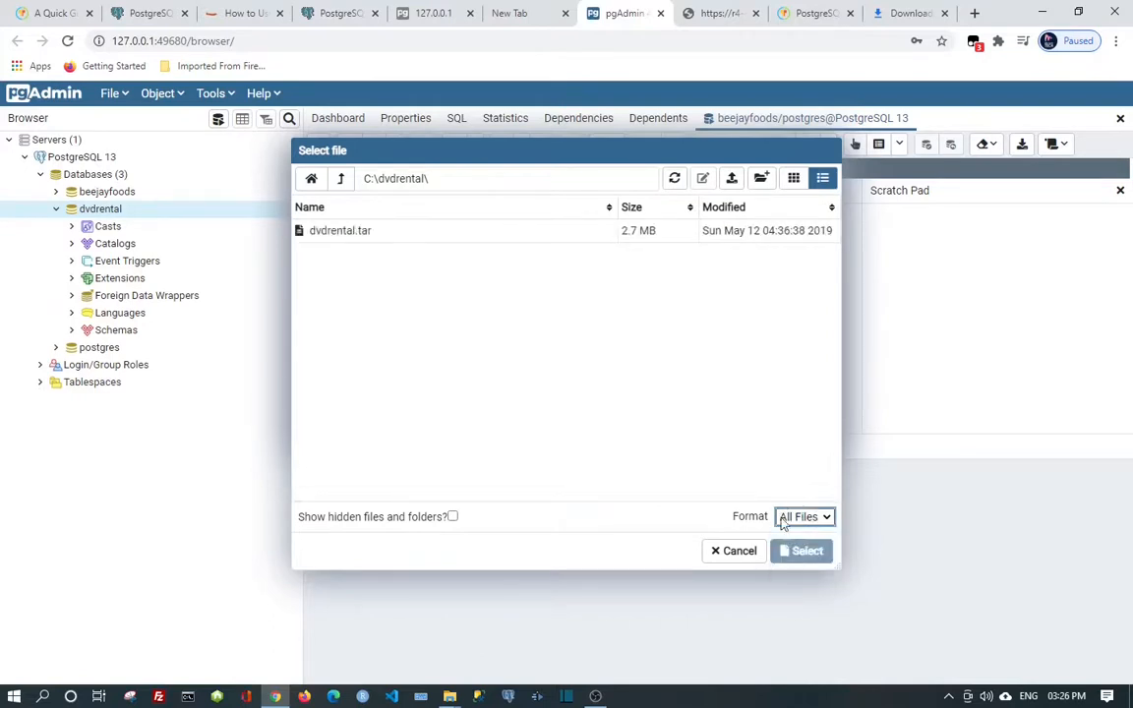
Choose dvdrental.tar as the backup file, run the restore and dismiss its notification
{"action": "left_click", "coordinate": [344, 236]}
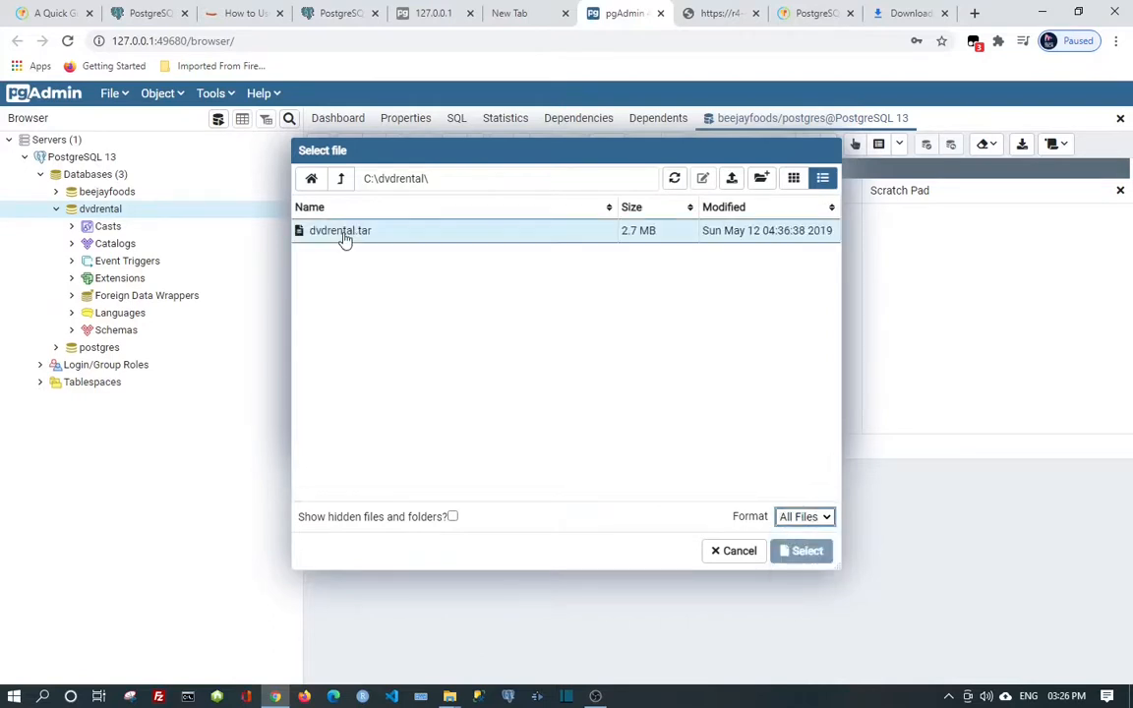
{"action": "left_click", "coordinate": [422, 231]}
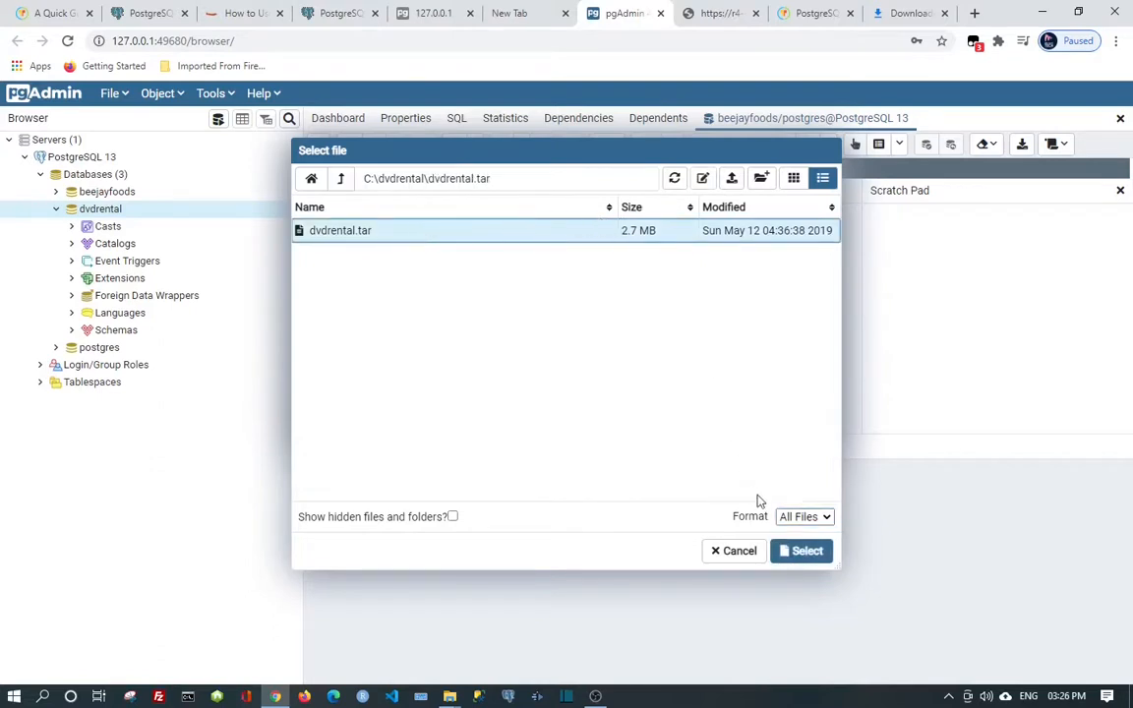
{"action": "left_click", "coordinate": [784, 557]}
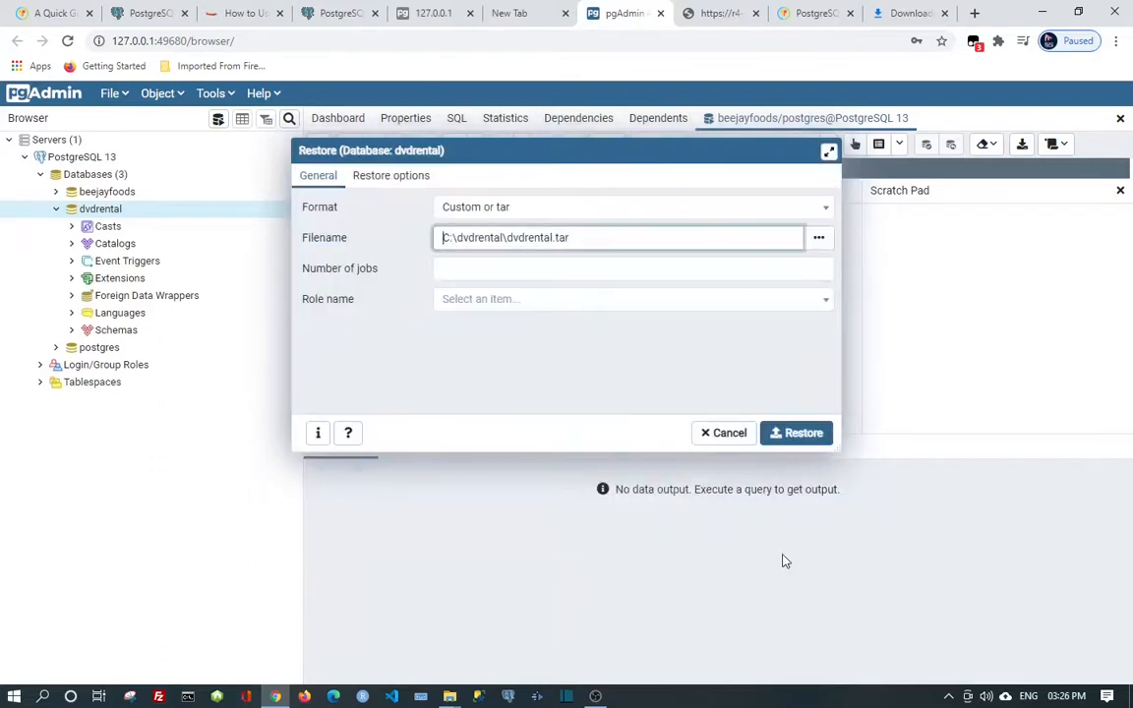
{"action": "left_click", "coordinate": [803, 433]}
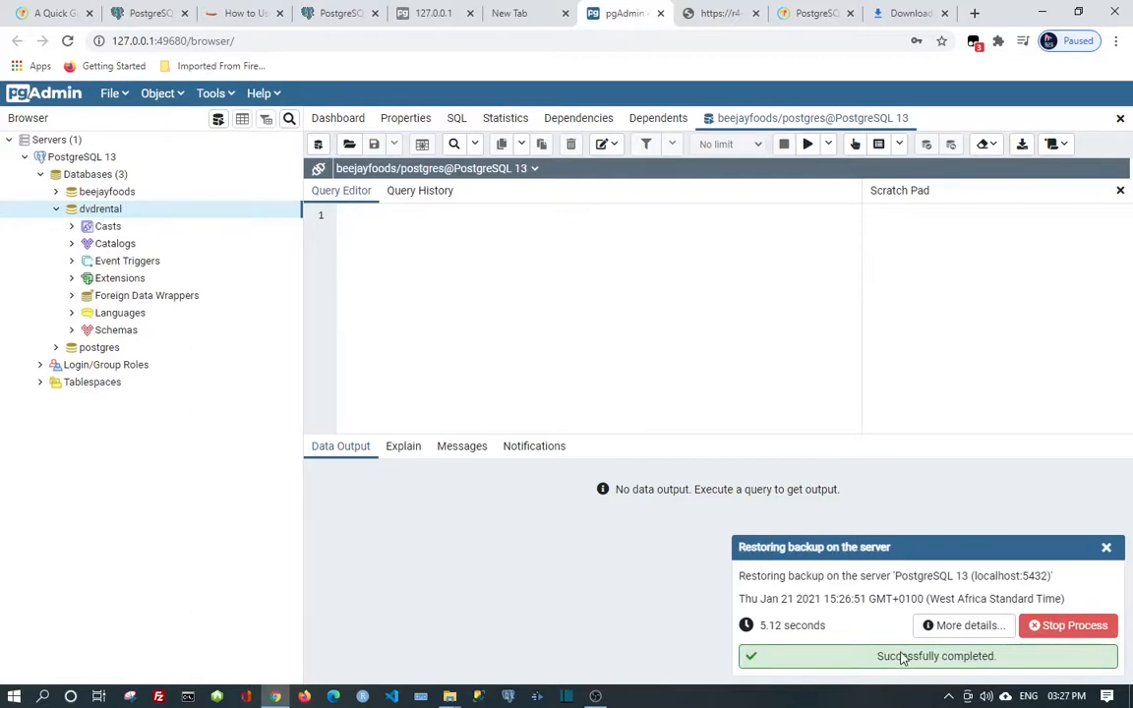
{"action": "left_click", "coordinate": [1107, 547]}
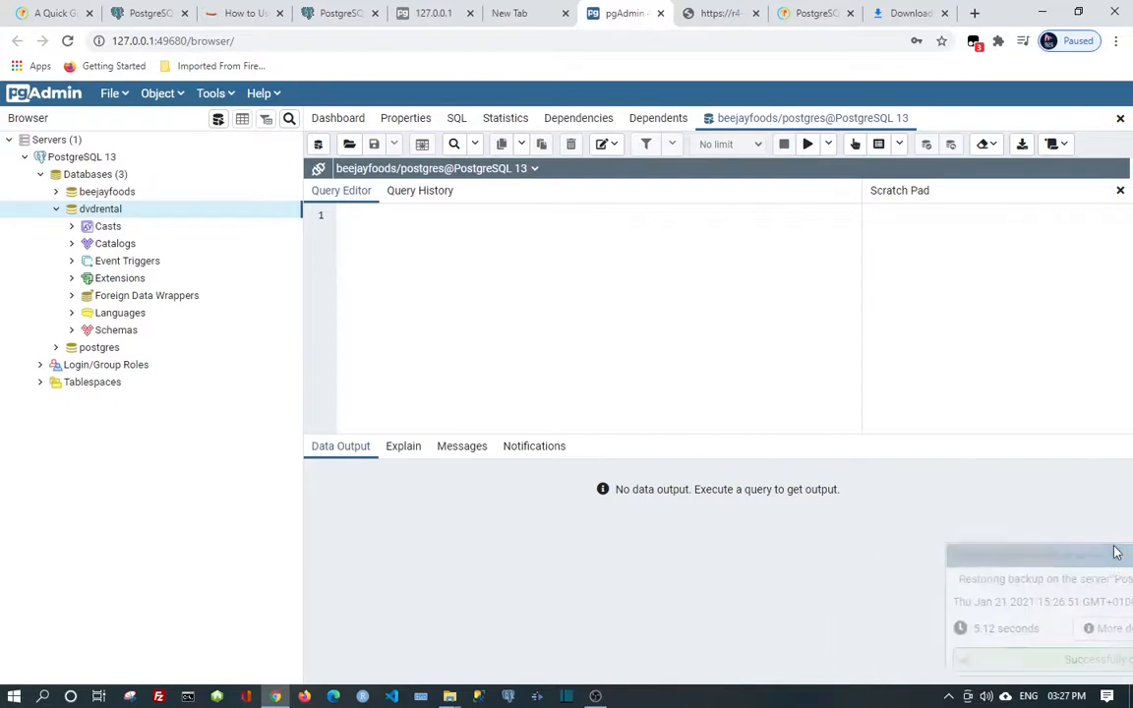
Expand the public schema of dvdrental and examine the list of restored tables
{"action": "left_click", "coordinate": [56, 211]}
{"action": "left_click", "coordinate": [56, 210]}
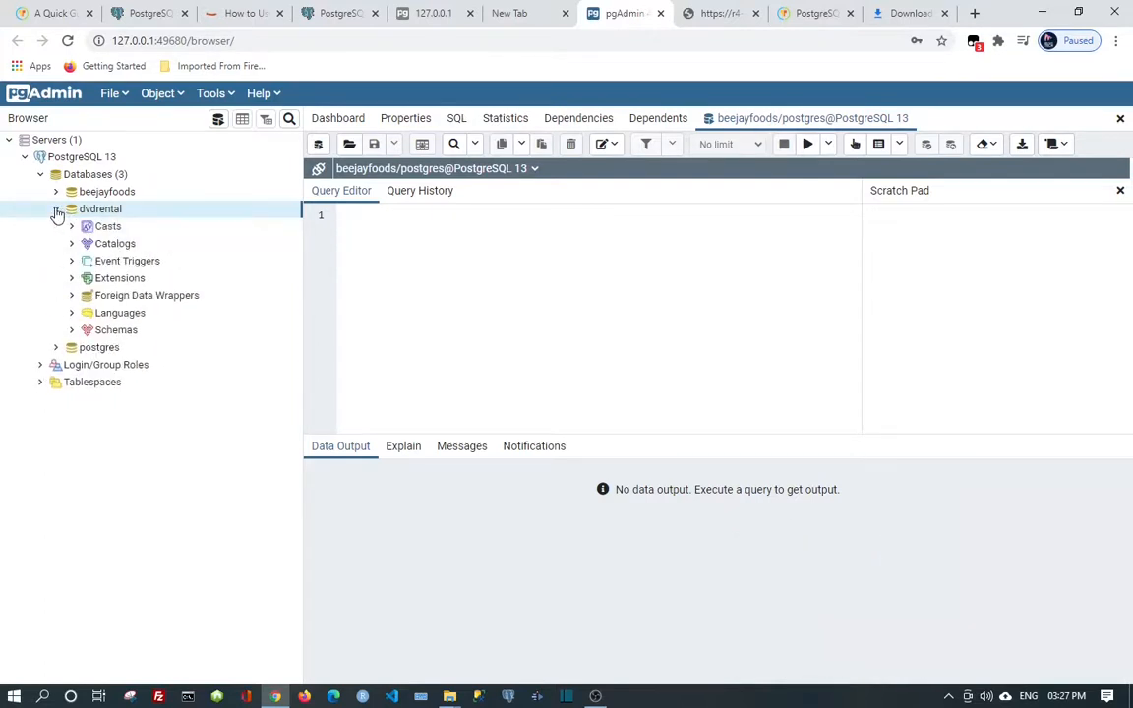
{"action": "left_click", "coordinate": [72, 331]}
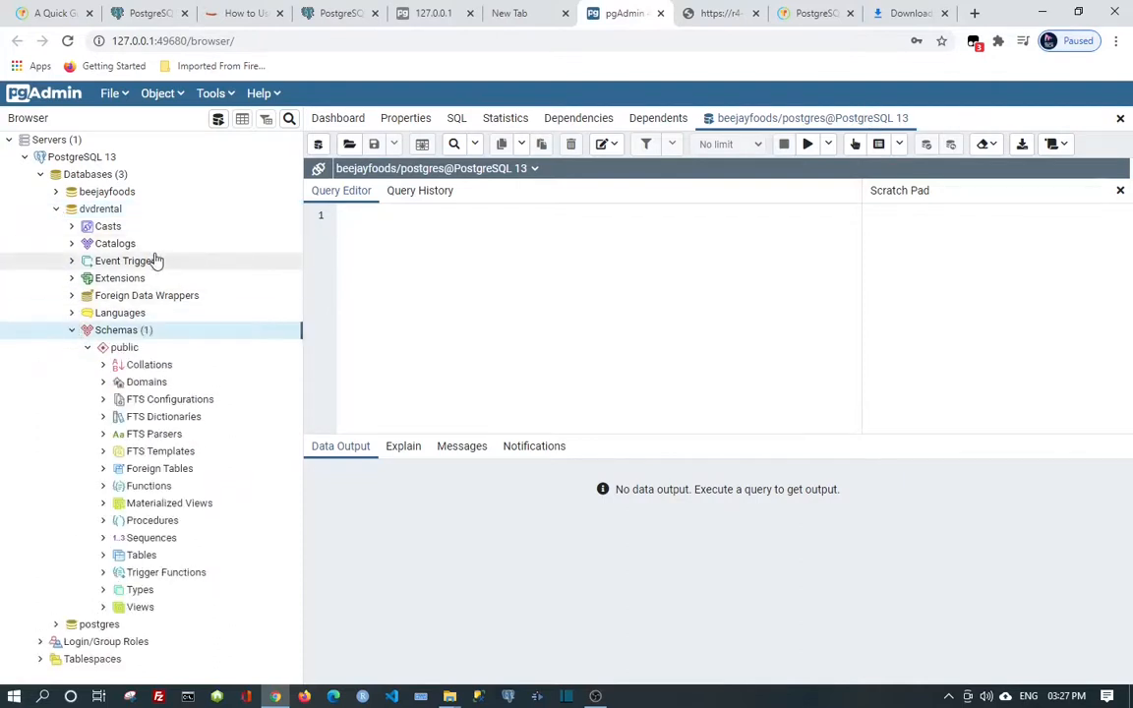
{"action": "left_click", "coordinate": [103, 557]}
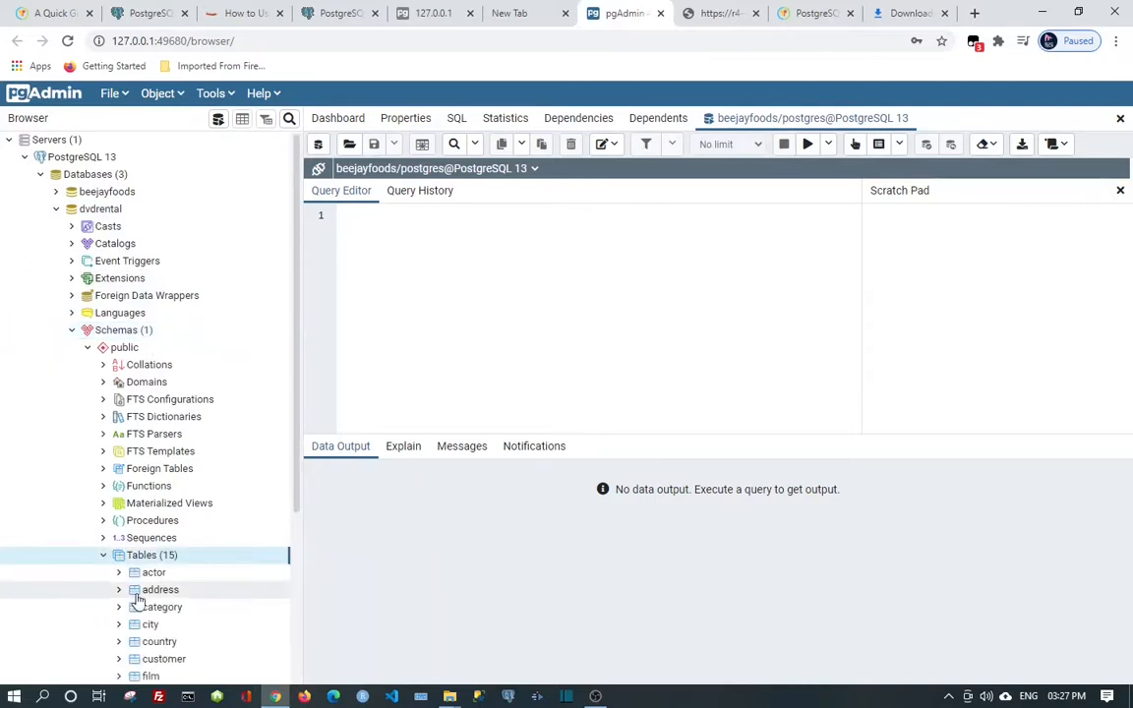
{"action": "scroll", "coordinate": [136, 600], "scroll_direction": "down", "scroll_amount": 3}
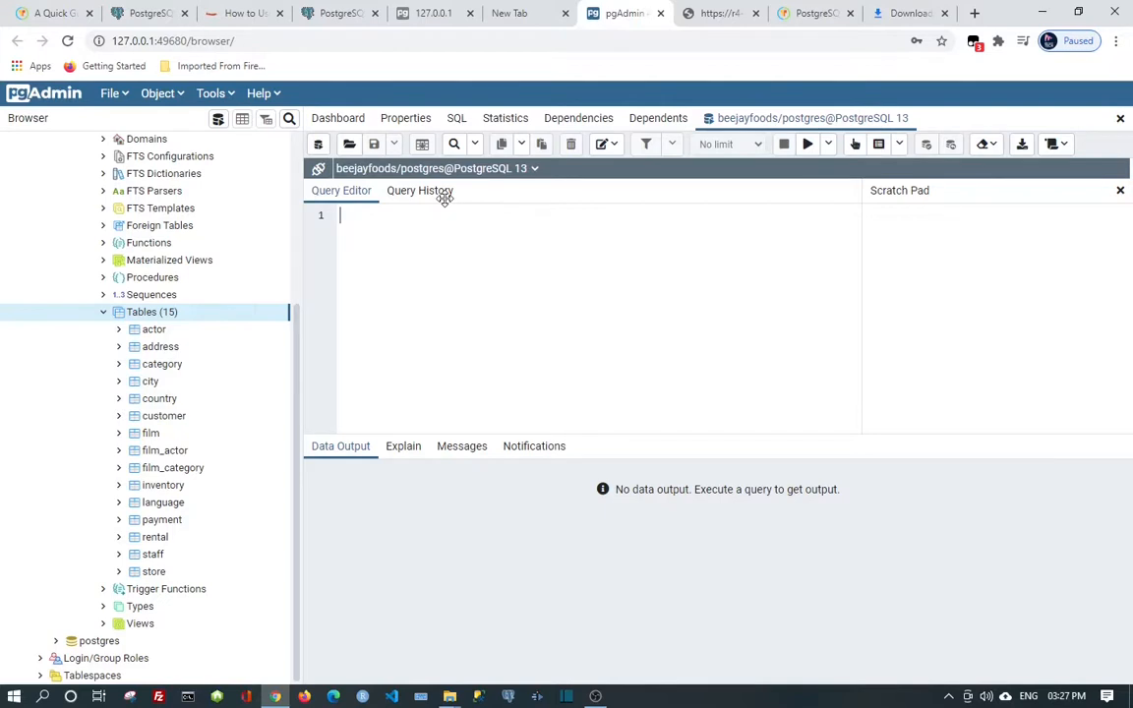
Try to run the query "select * from actor;" in the query editor connected to beejayfoods
{"action": "type", "text": "sele"}
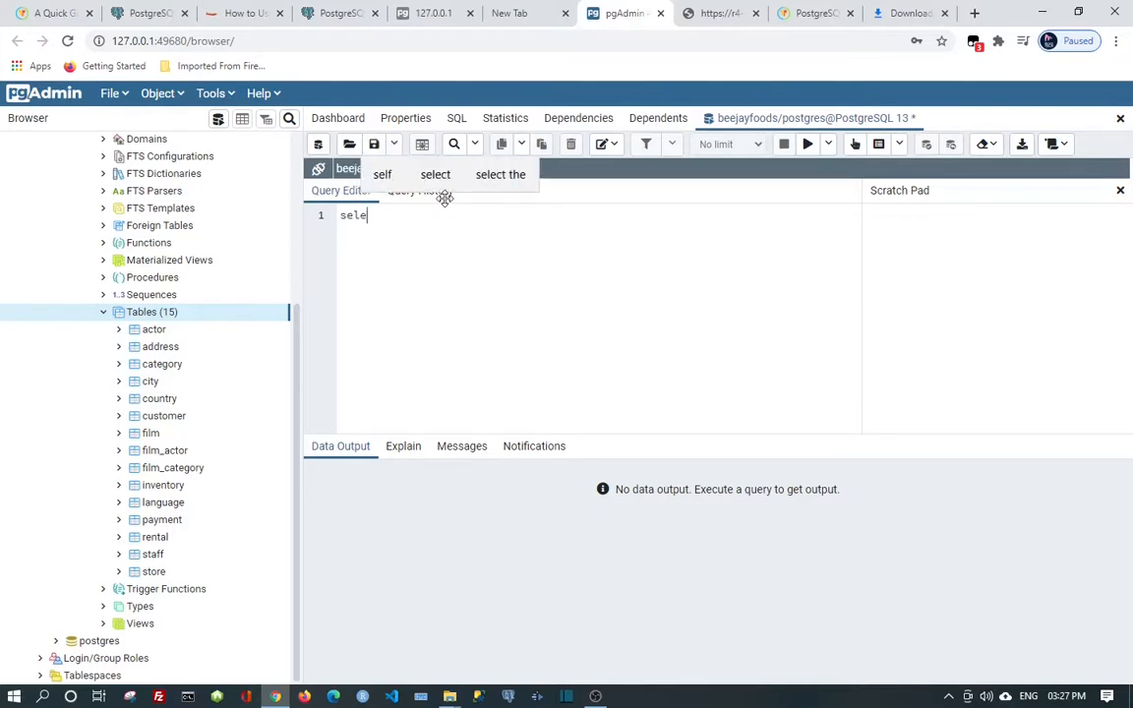
{"action": "type", "text": "ct "}
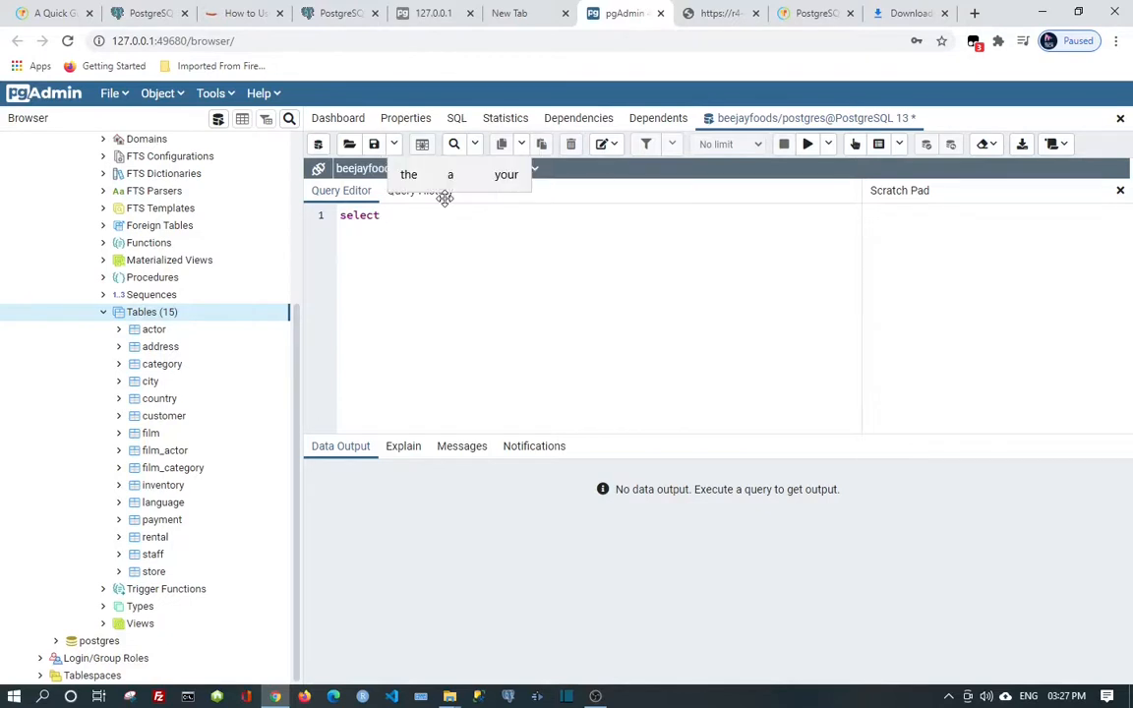
{"action": "type", "text": "*"}
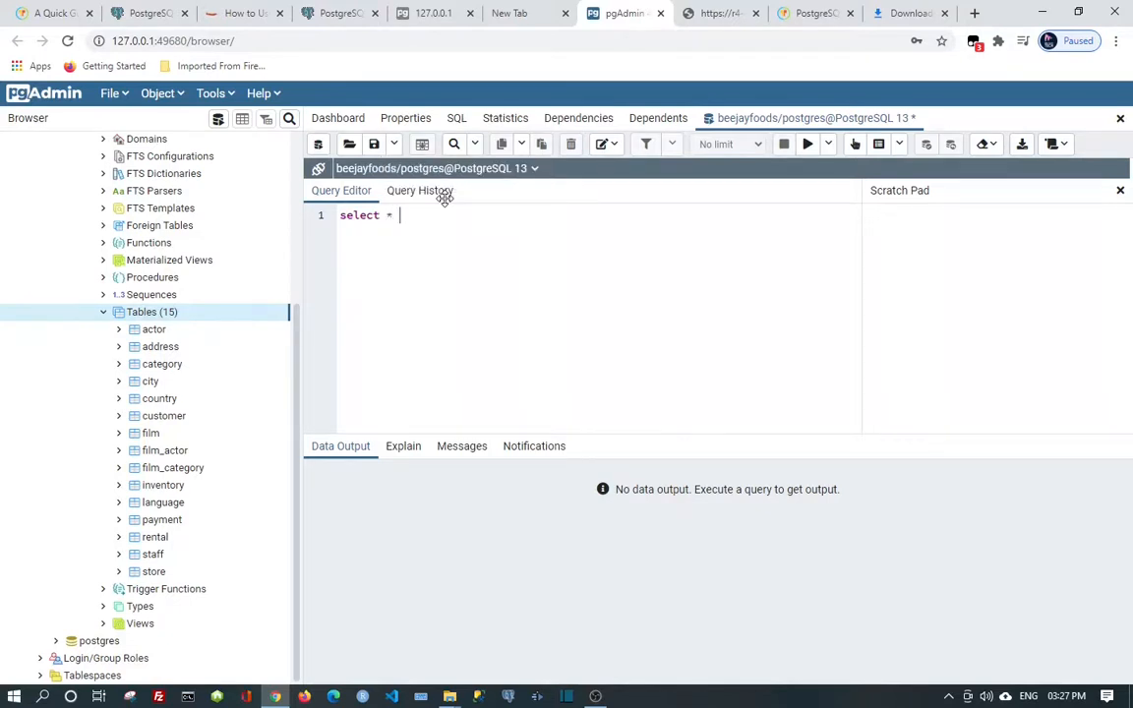
{"action": "type", "text": " from "}
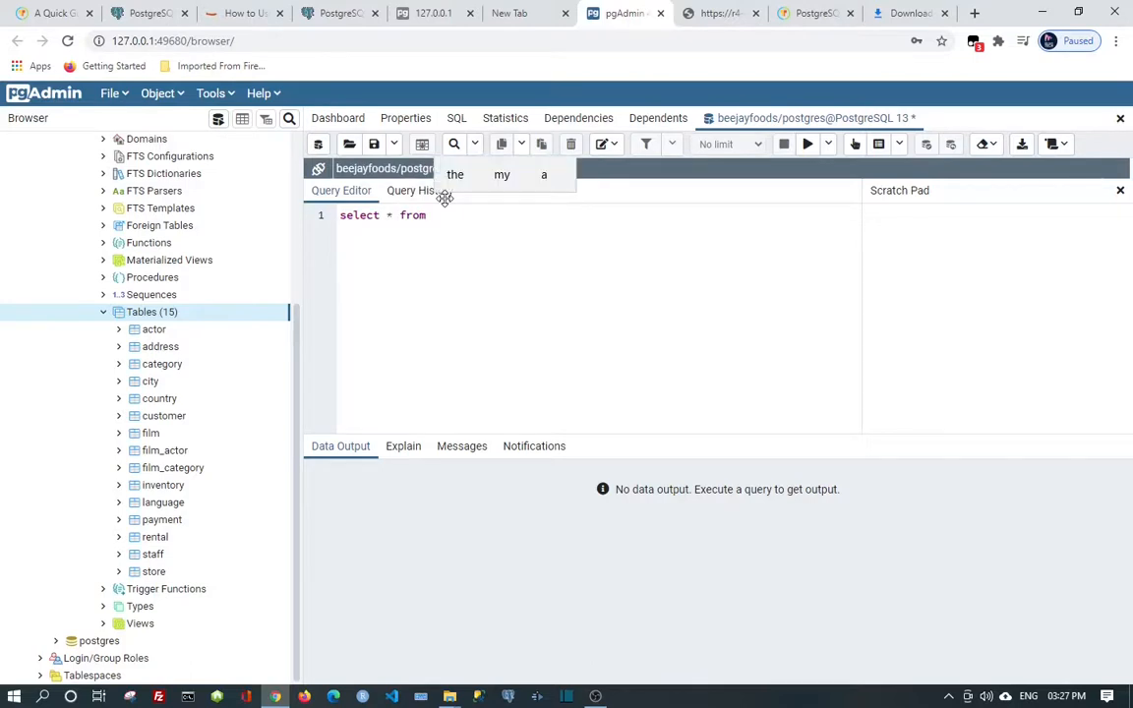
{"action": "type", "text": "a"}
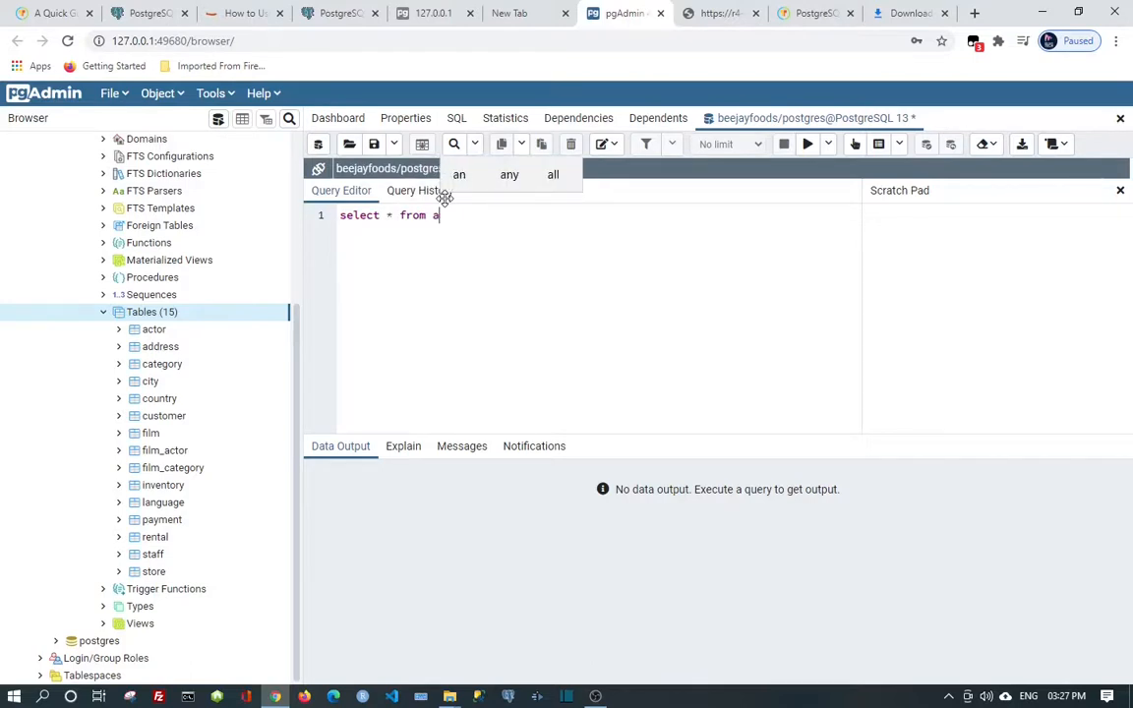
{"action": "type", "text": "ct"}
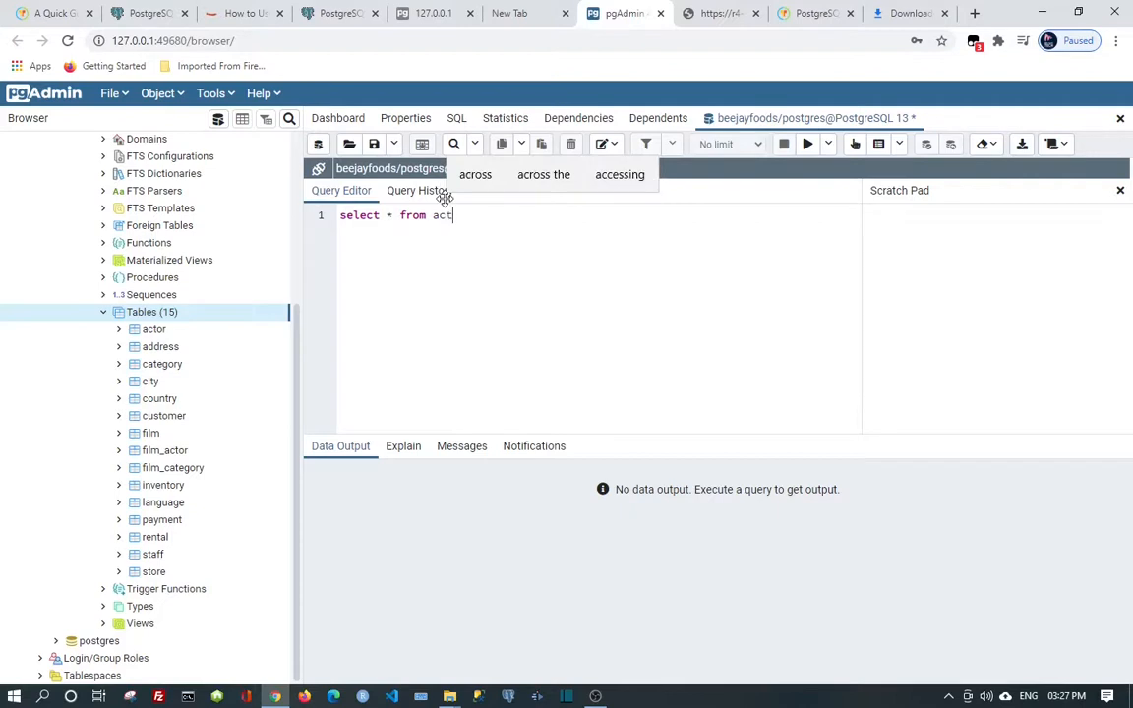
{"action": "type", "text": "or"}
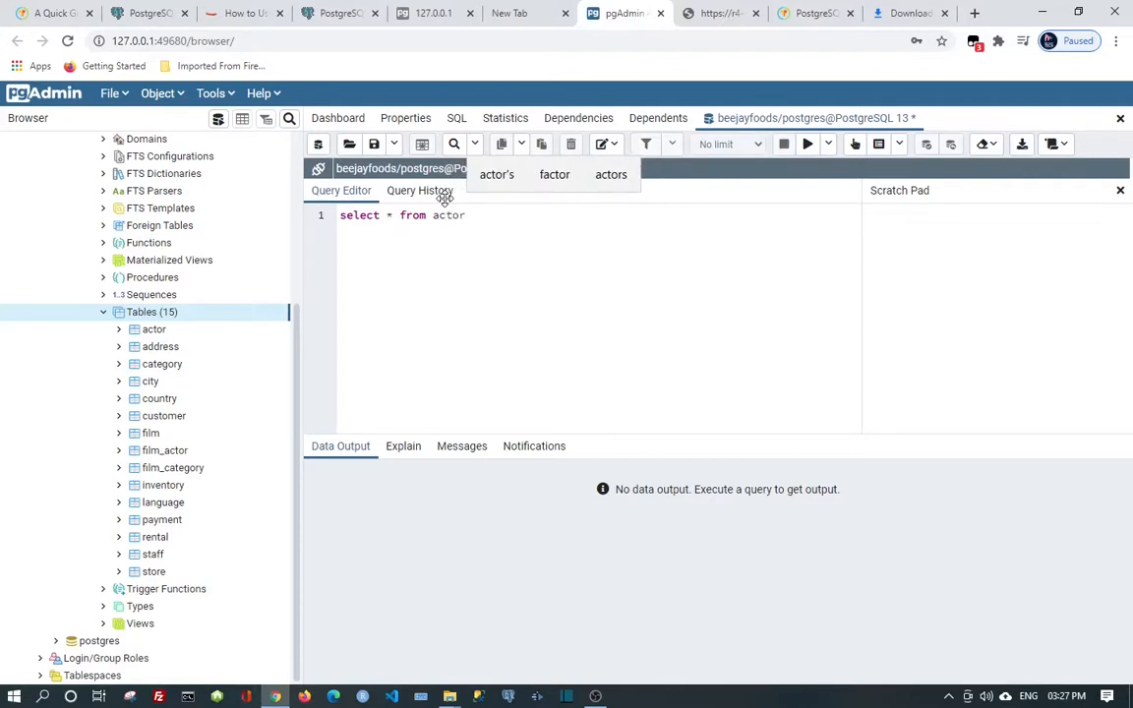
{"action": "type", "text": ";"}
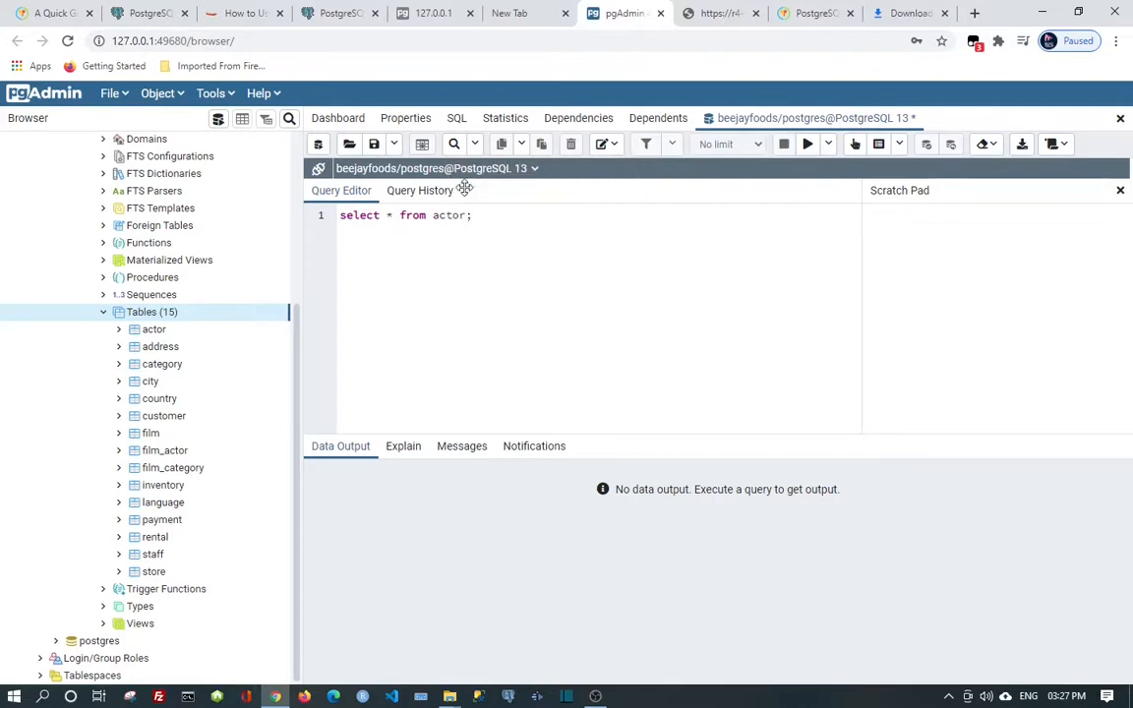
{"action": "left_click", "coordinate": [808, 146]}
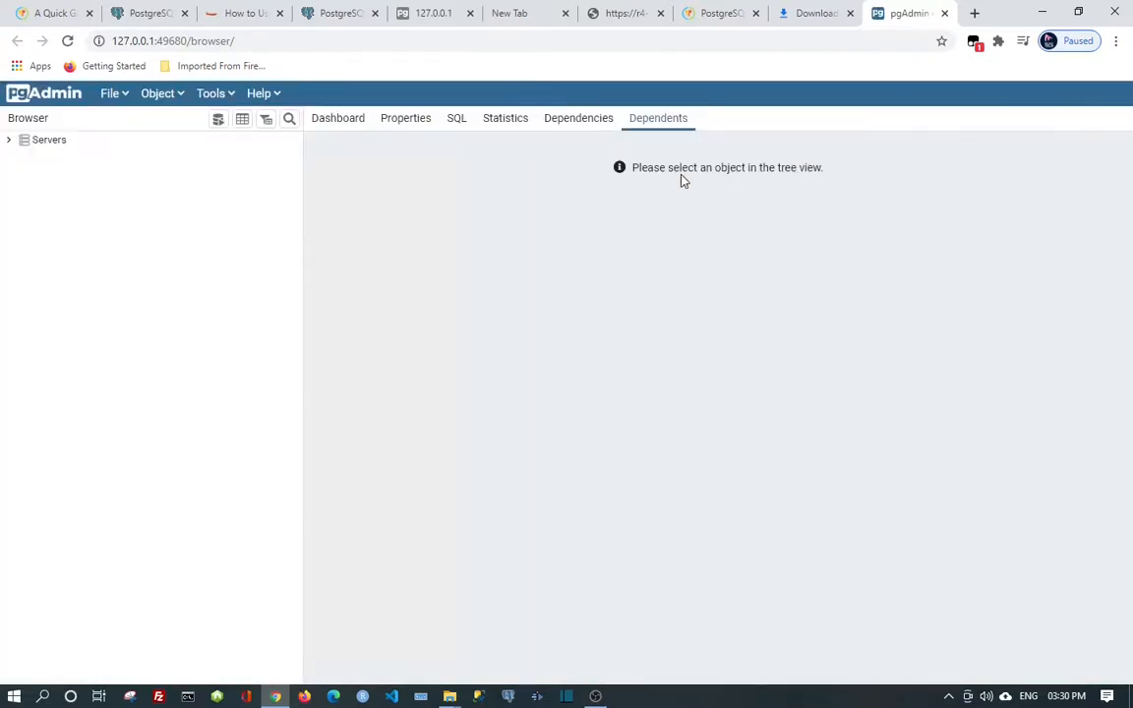
Expand the server tree in the reopened pgAdmin and open the Query Tool for the dvdrental database
{"action": "left_click", "coordinate": [9, 141]}
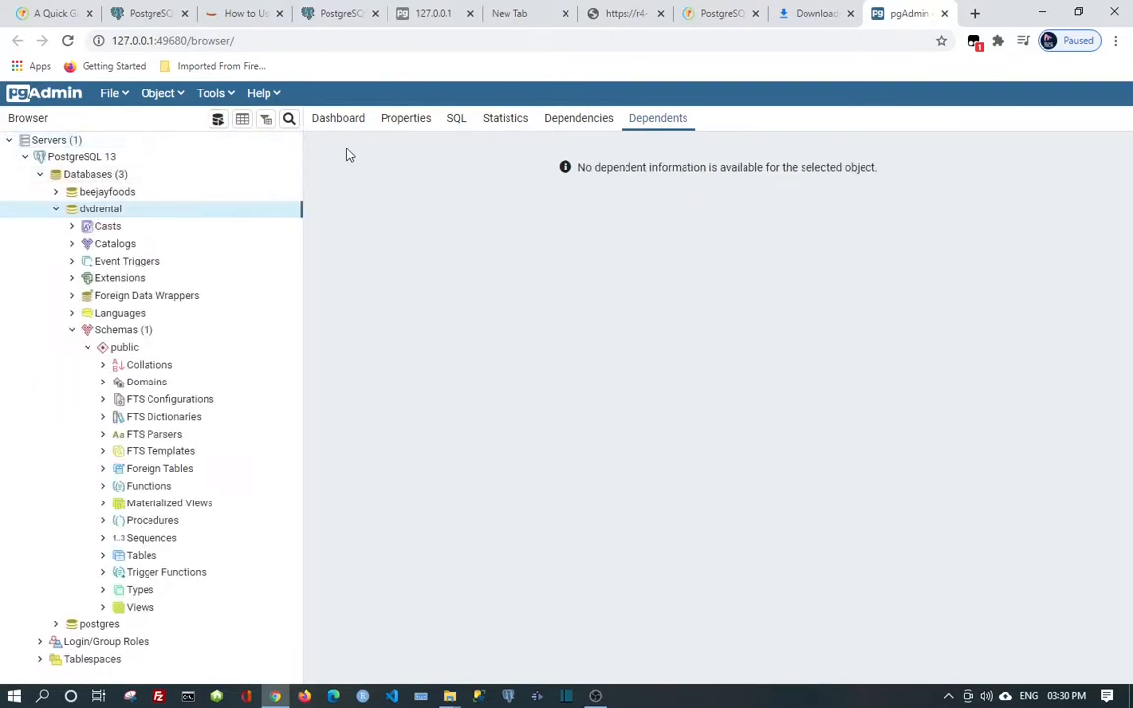
{"action": "left_click", "coordinate": [210, 94]}
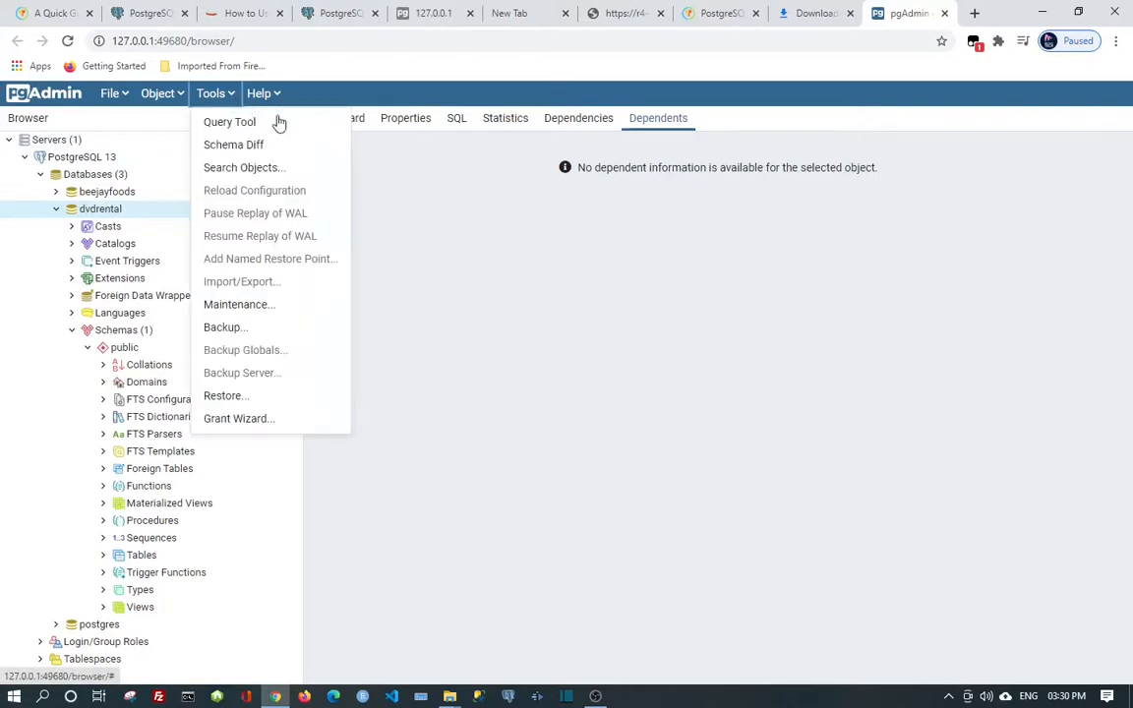
{"action": "left_click", "coordinate": [286, 137]}
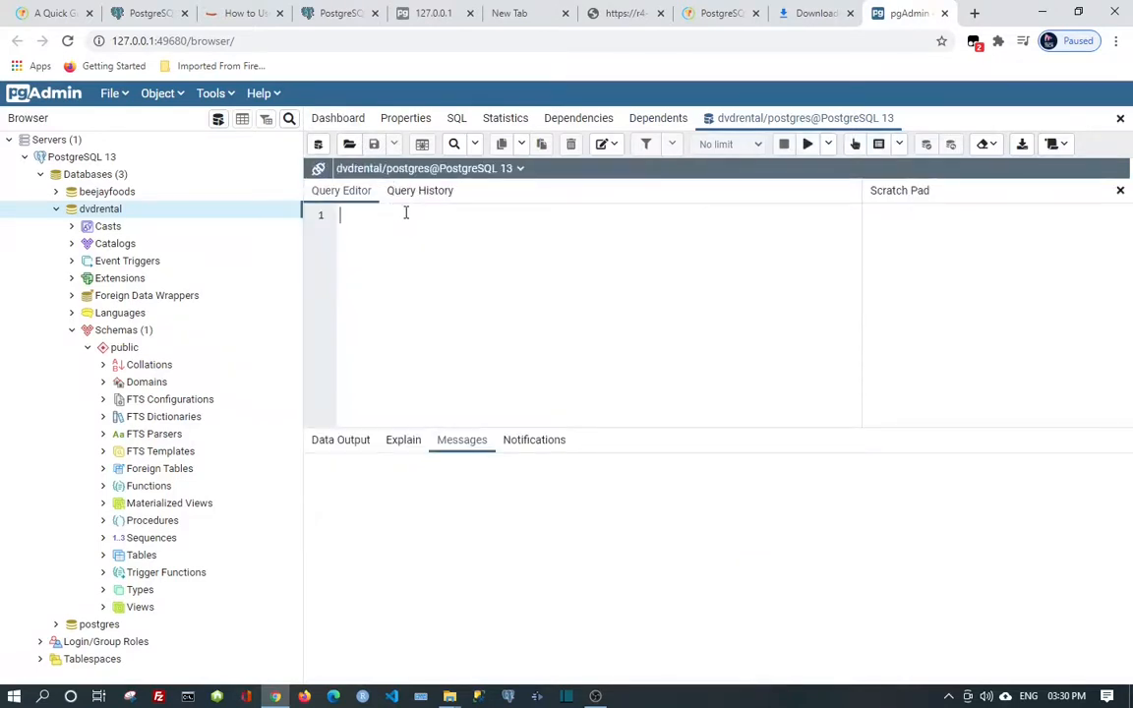
Run the query "select * from actor;" on the dvdrental database and look through the returned rows
{"action": "type", "text": "sel"}
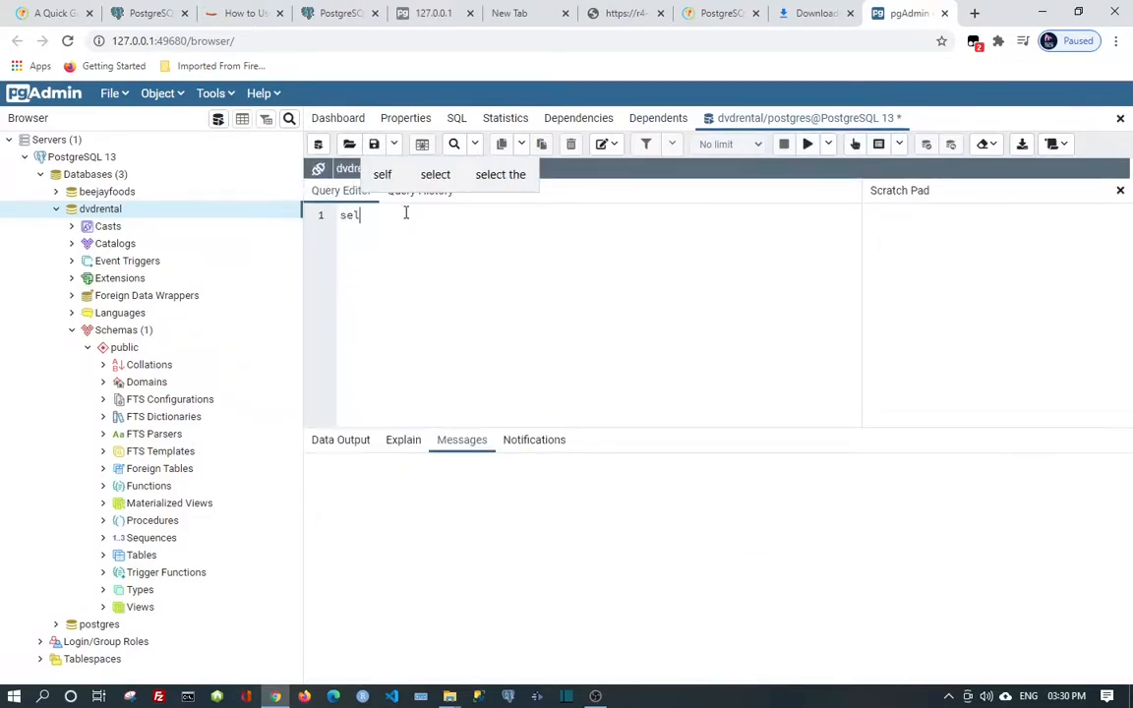
{"action": "type", "text": "ect "}
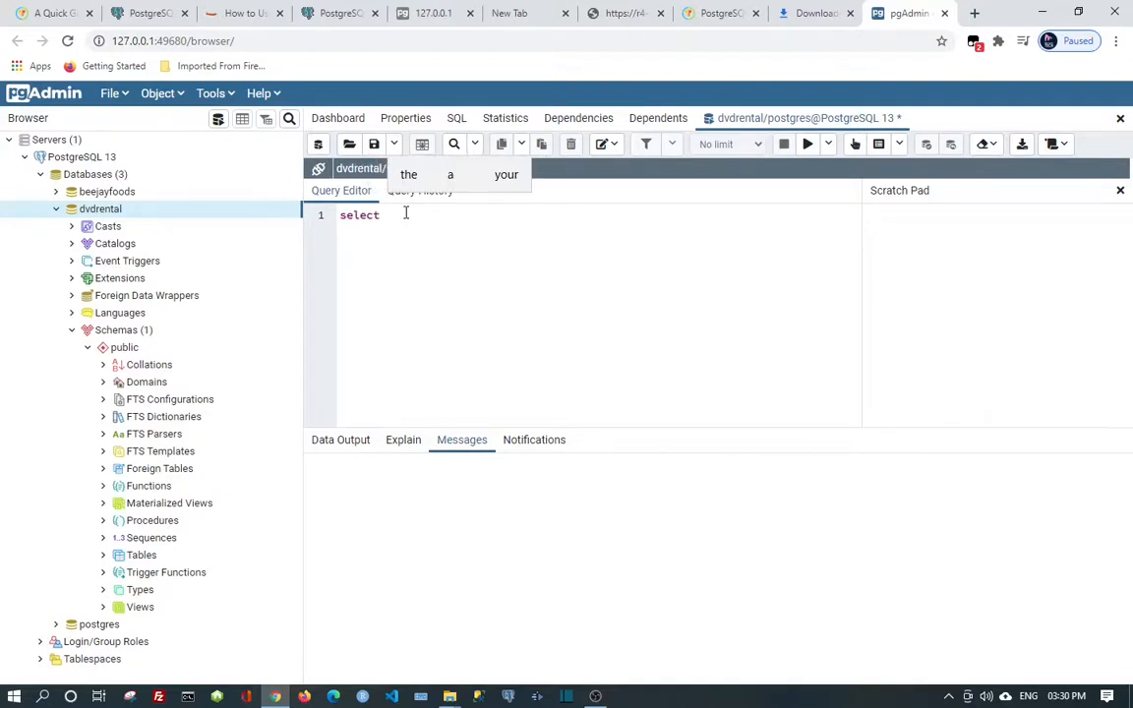
{"action": "type", "text": "*"}
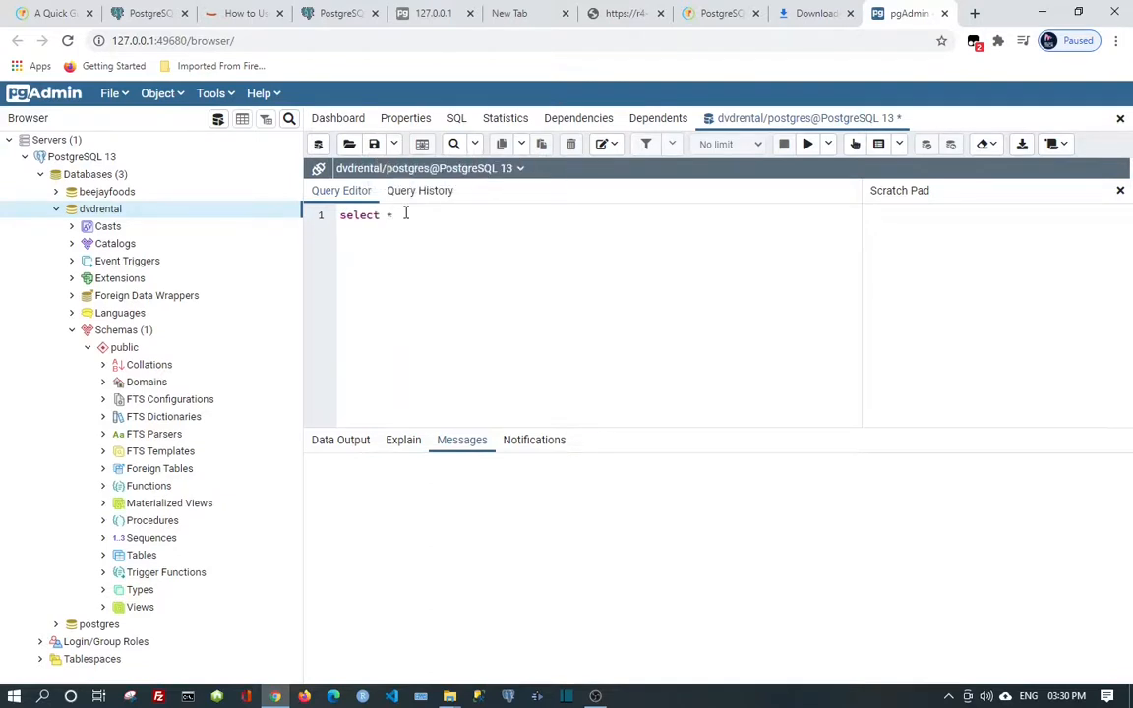
{"action": "type", "text": " from "}
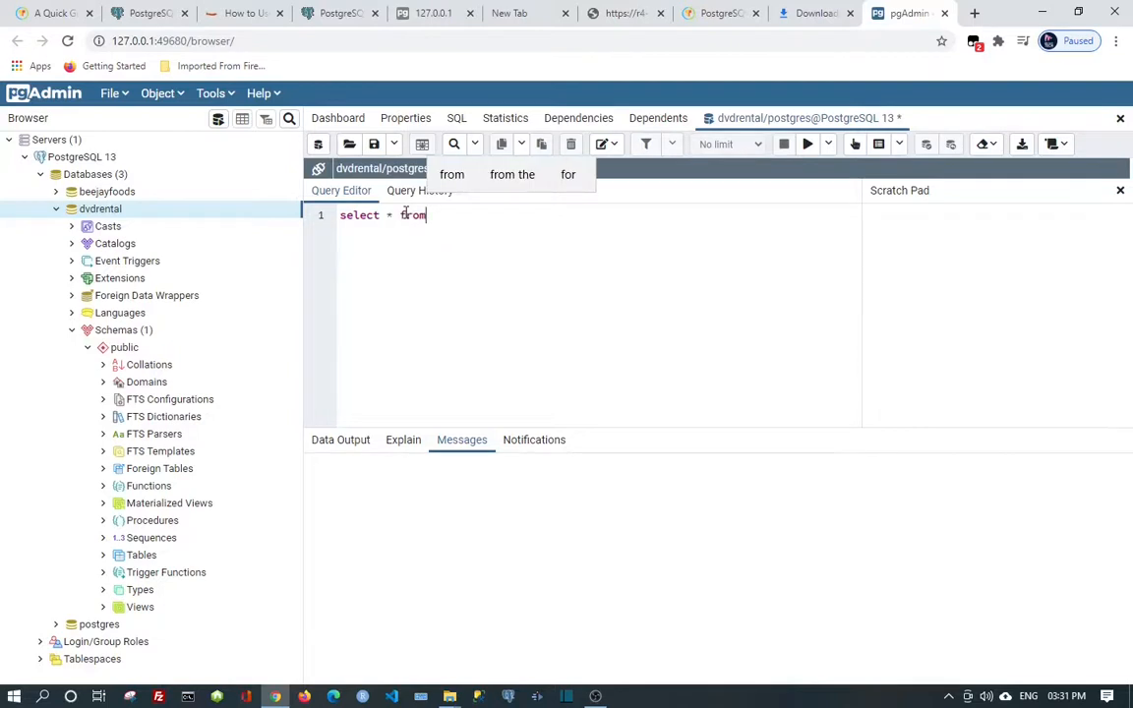
{"action": "type", "text": "ac"}
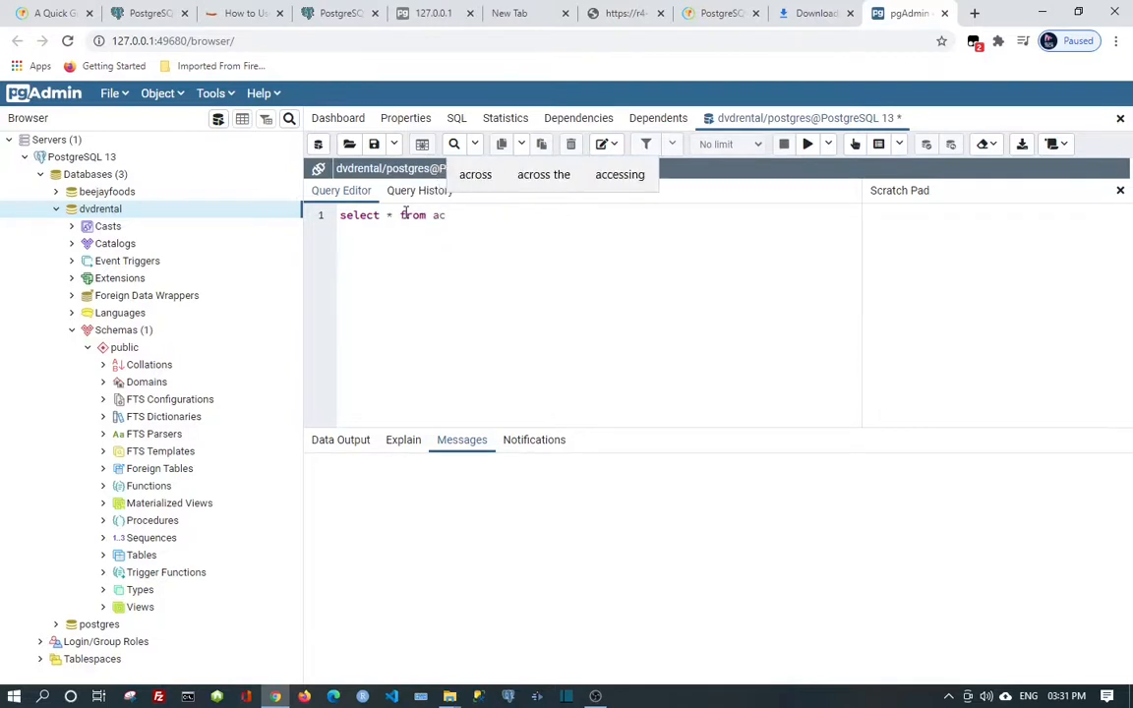
{"action": "type", "text": "tor"}
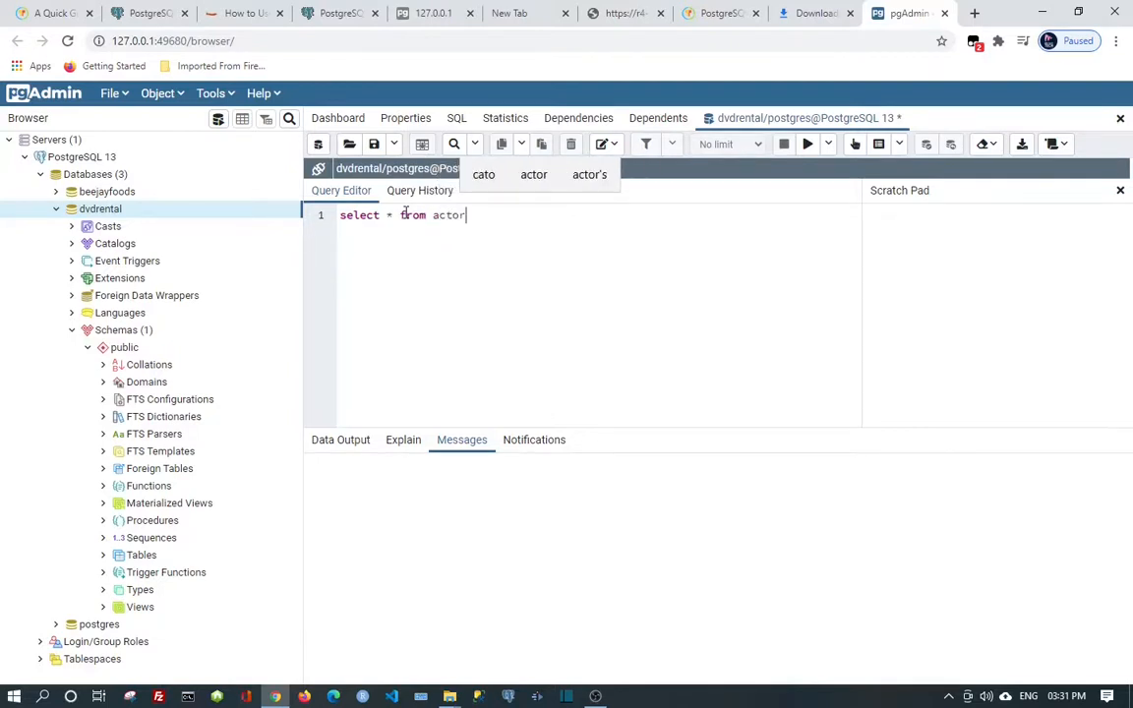
{"action": "type", "text": ";"}
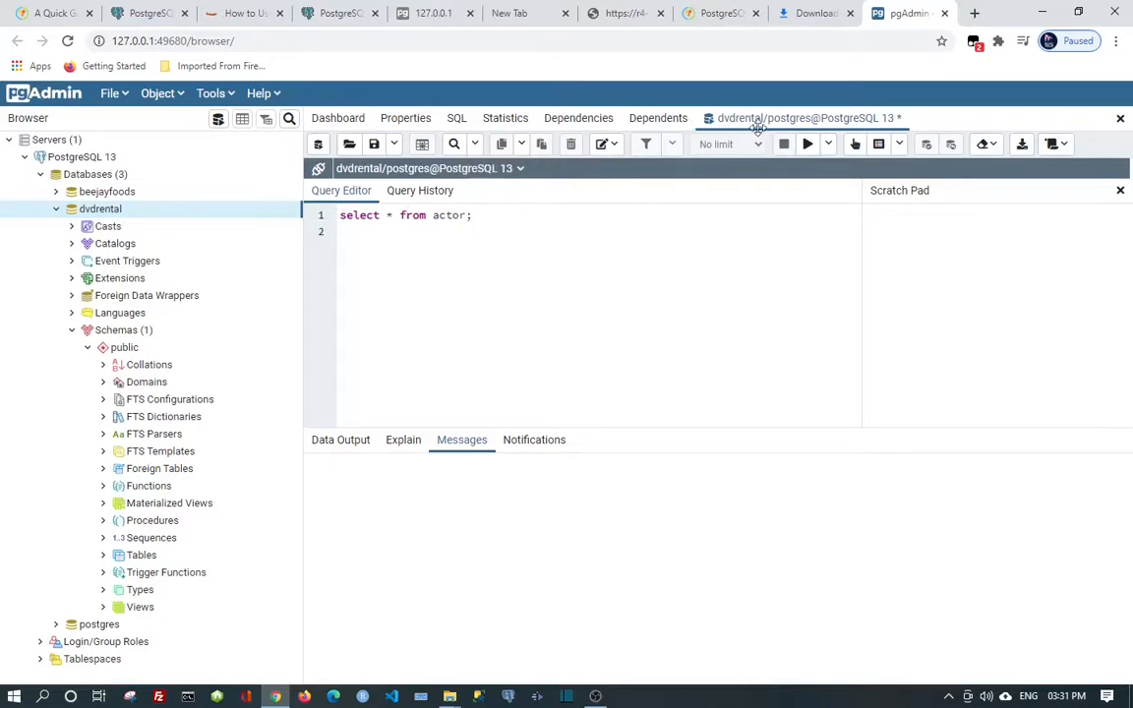
{"action": "left_click", "coordinate": [805, 144]}
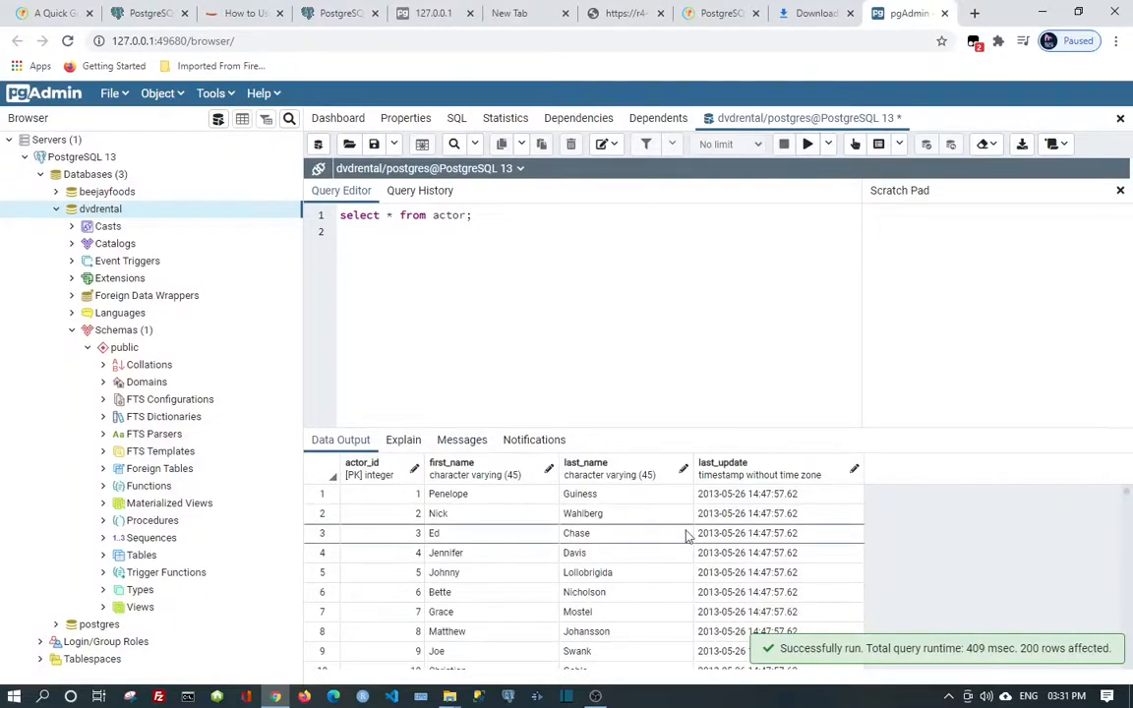
{"action": "scroll", "coordinate": [691, 562], "scroll_direction": "down", "scroll_amount": 3}
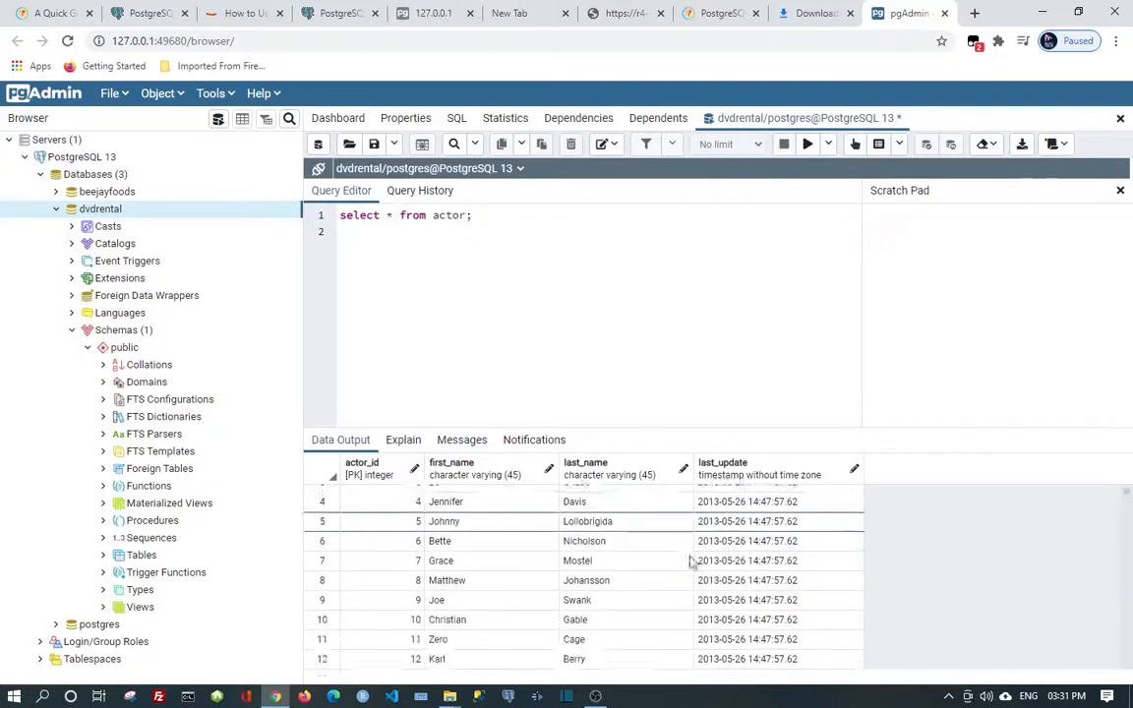
{"action": "scroll", "coordinate": [692, 563], "scroll_direction": "up", "scroll_amount": 3}
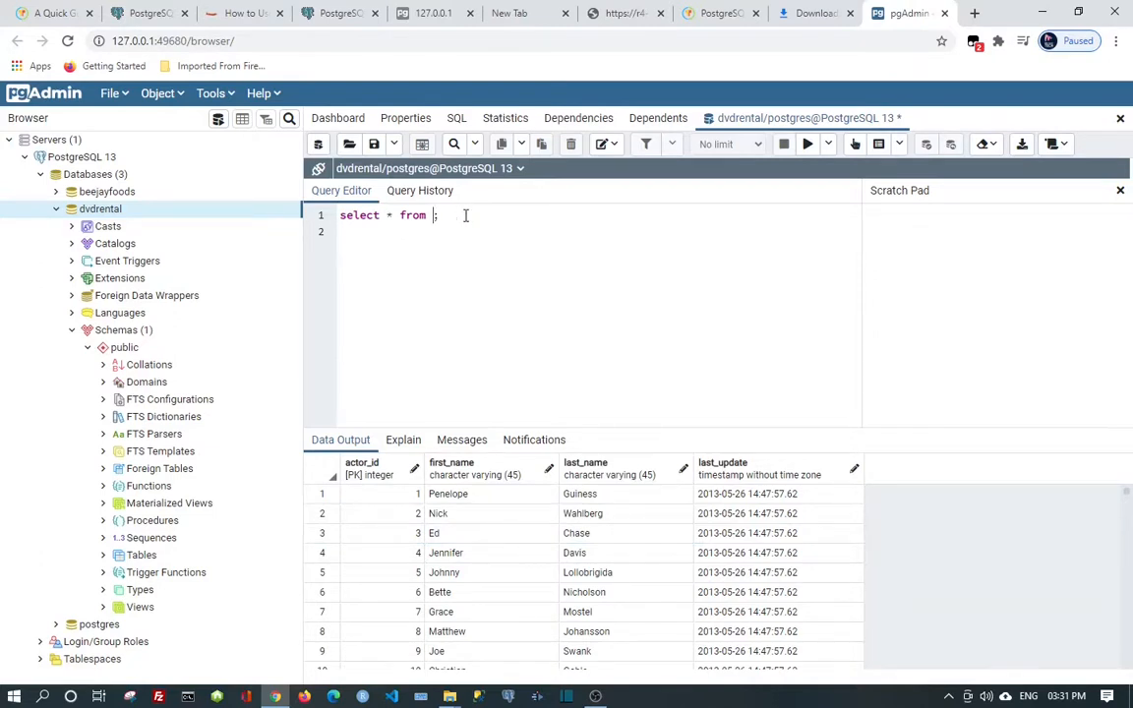
Replace the table name in the query with film and run "select * from film;"
{"action": "type", "text": "ilm"}
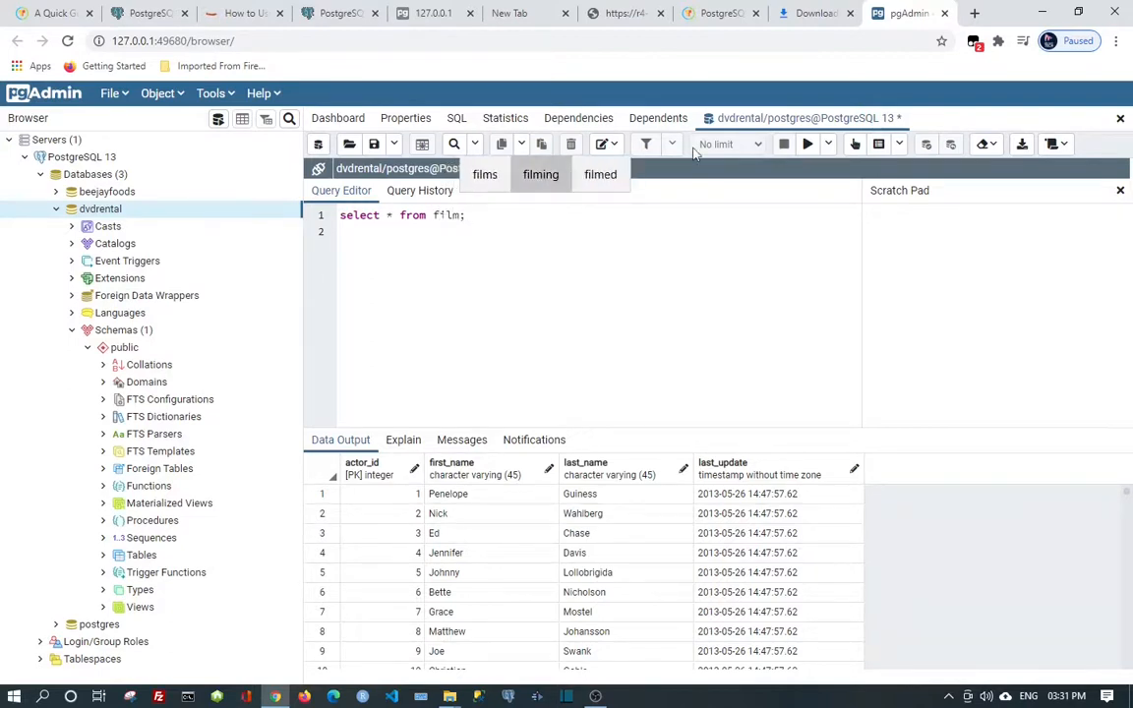
{"action": "left_click", "coordinate": [806, 146]}
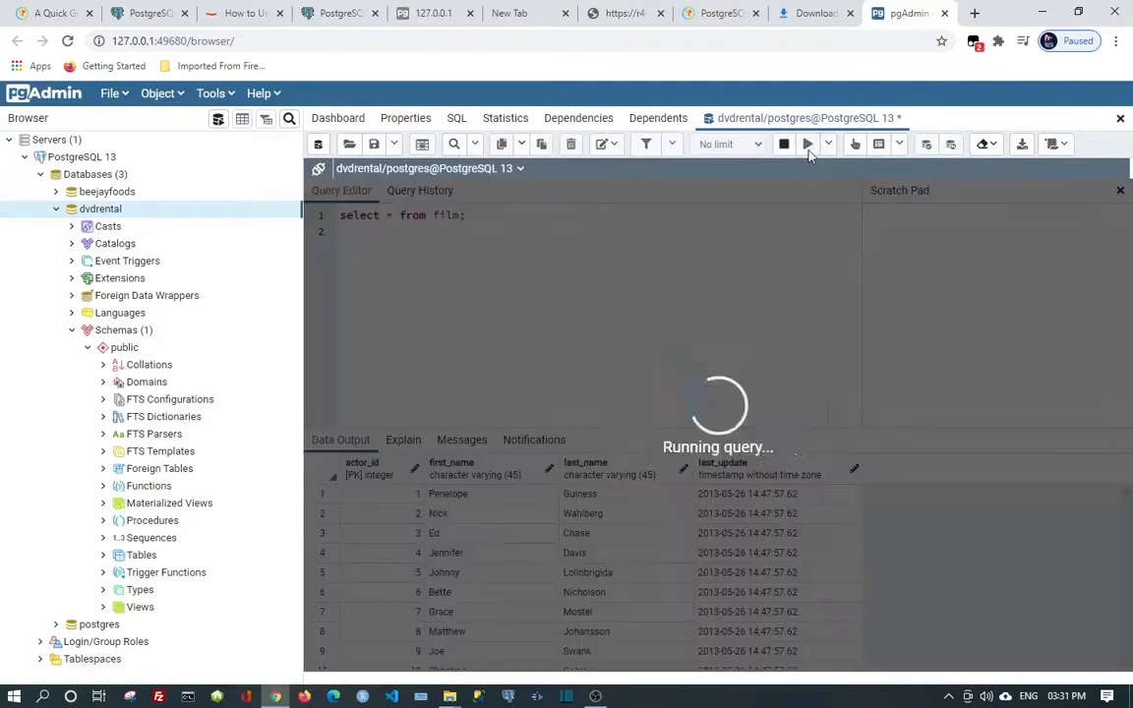